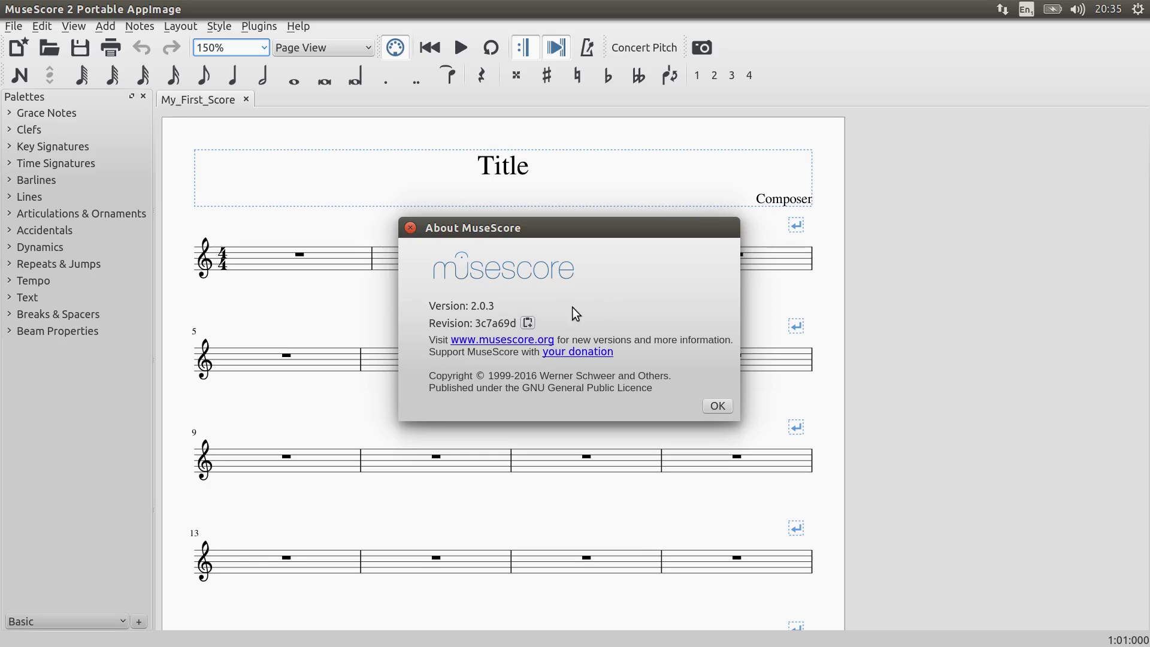
Start note input at bar 1 and place crotchets C4 and D4 on the staff
click(713, 410)
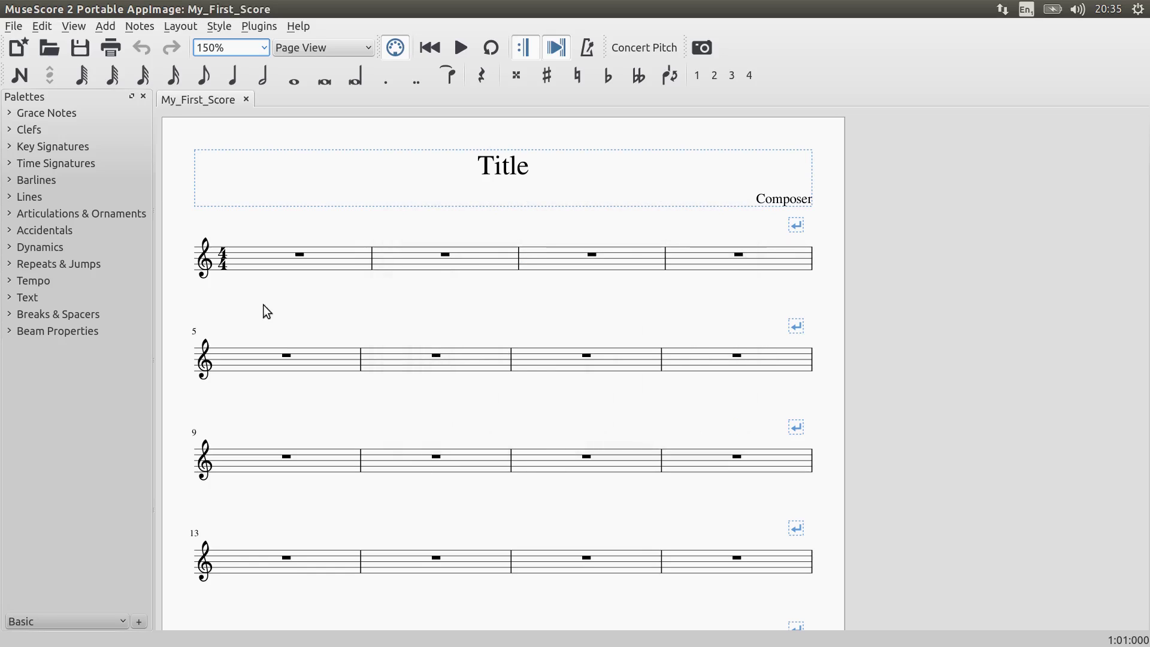
click(252, 266)
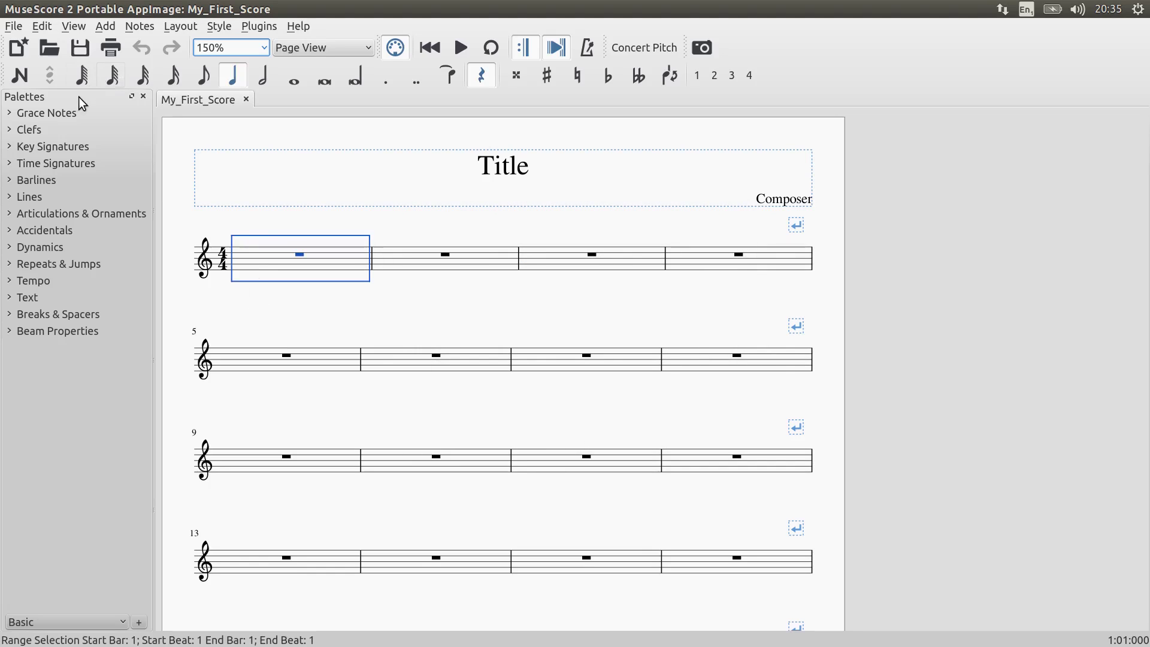
click(20, 76)
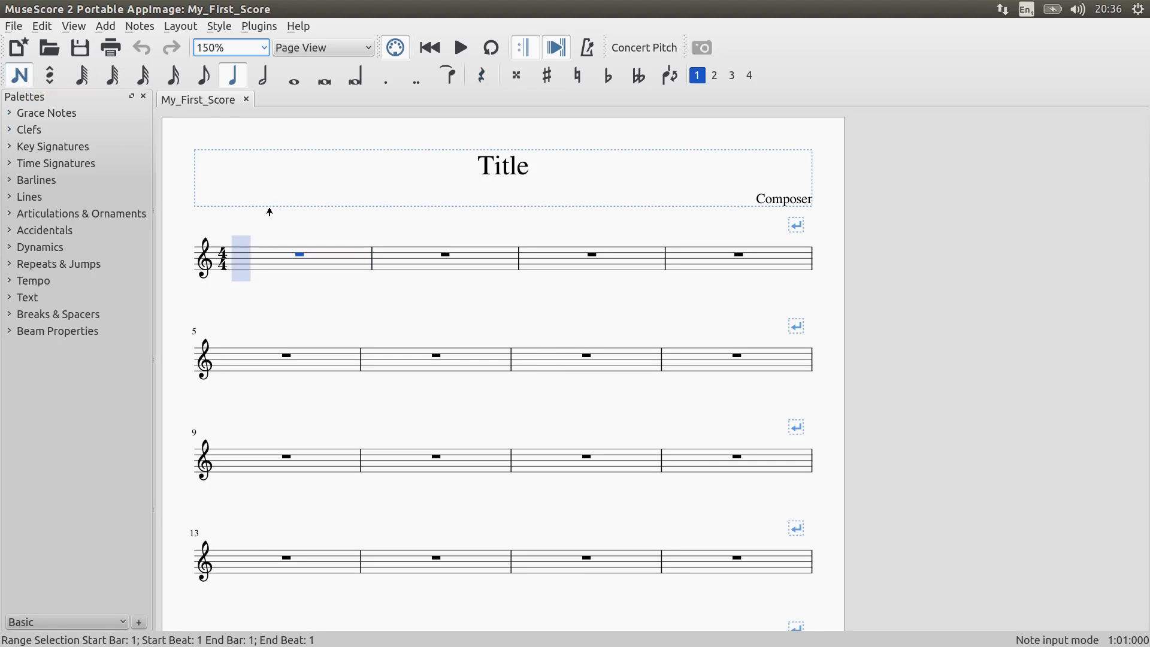
click(241, 276)
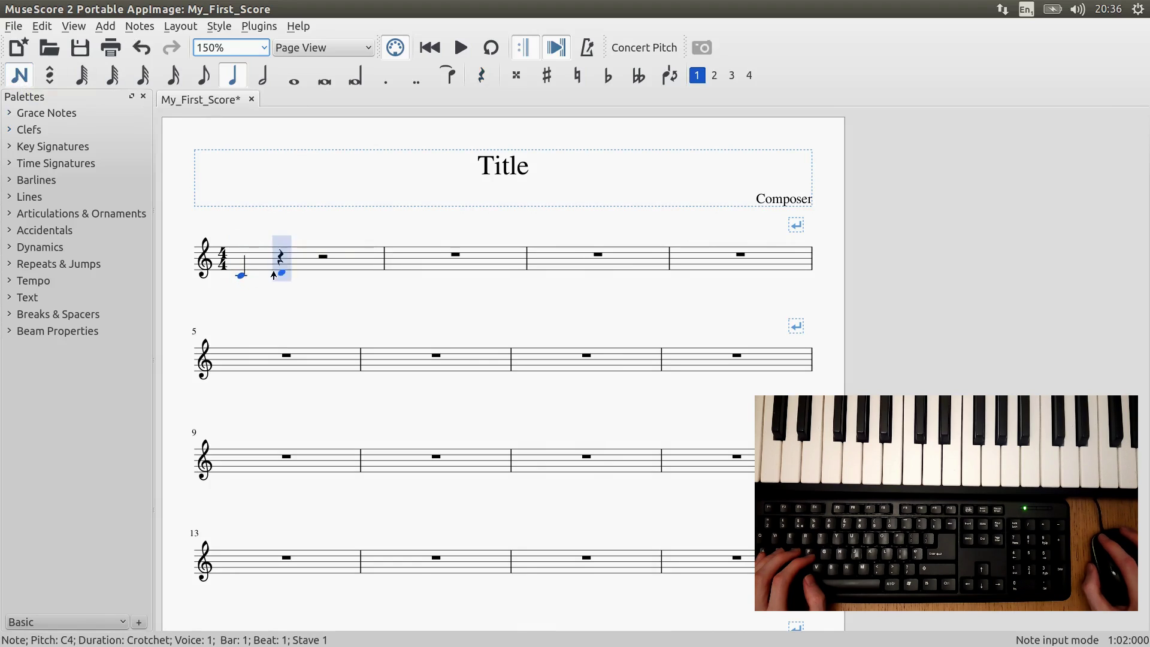
click(282, 272)
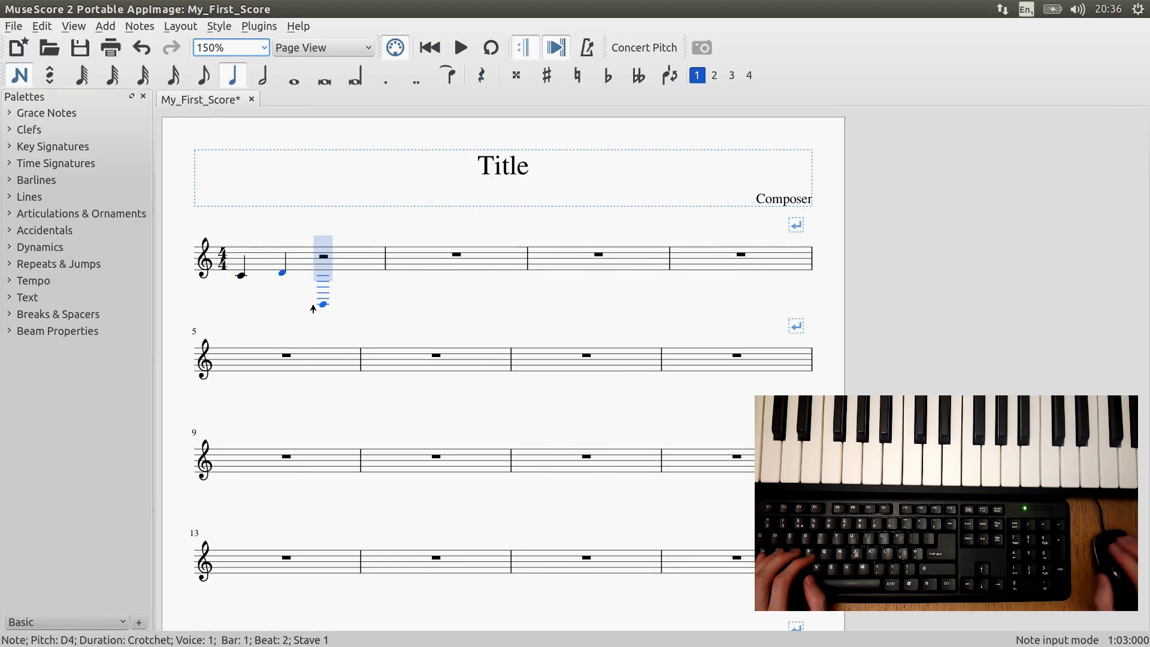
Enter crotchets E and F, then C, D, E, F to fill bars 1 and 2
key(e)
key(f)
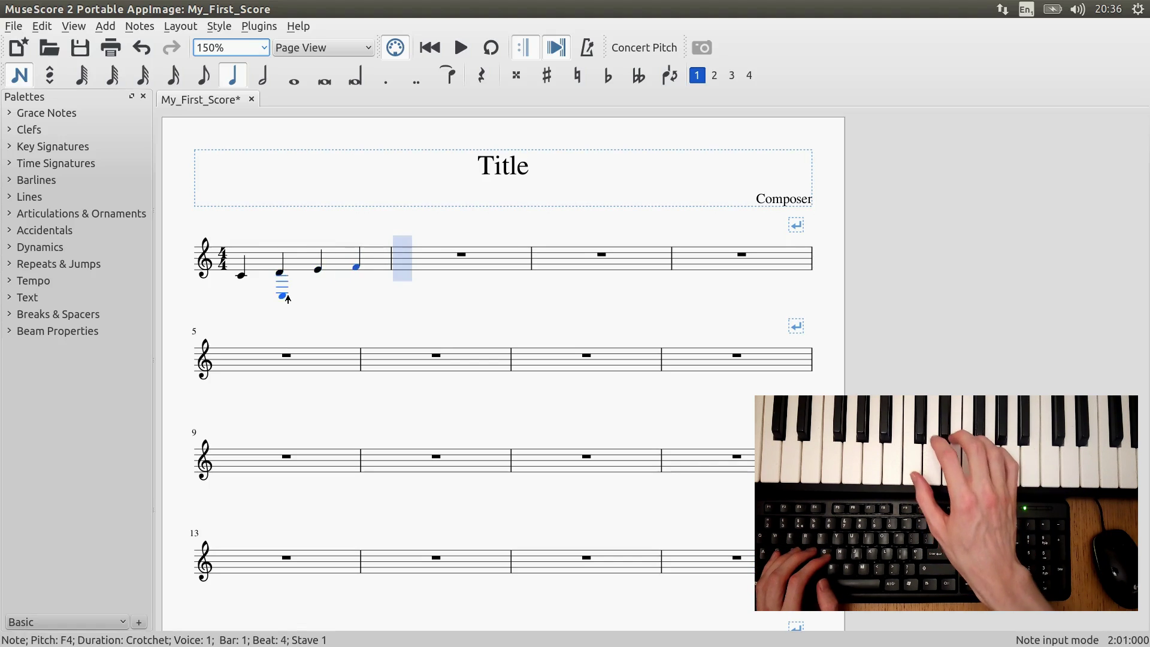
key(c)
key(d)
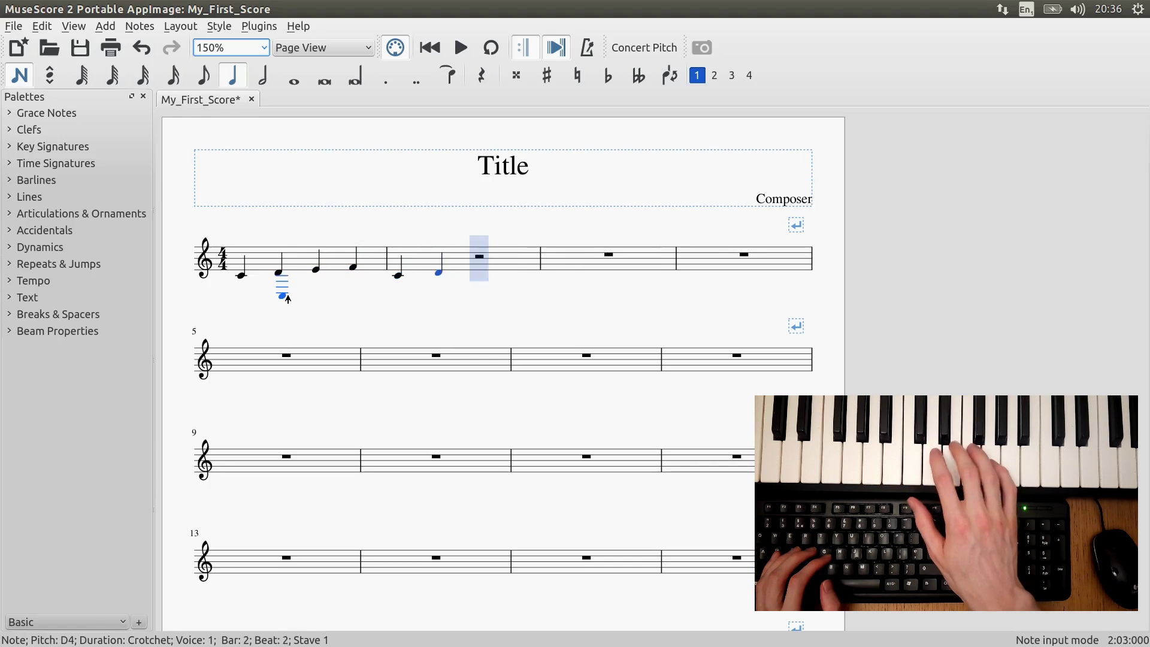
key(e)
key(f)
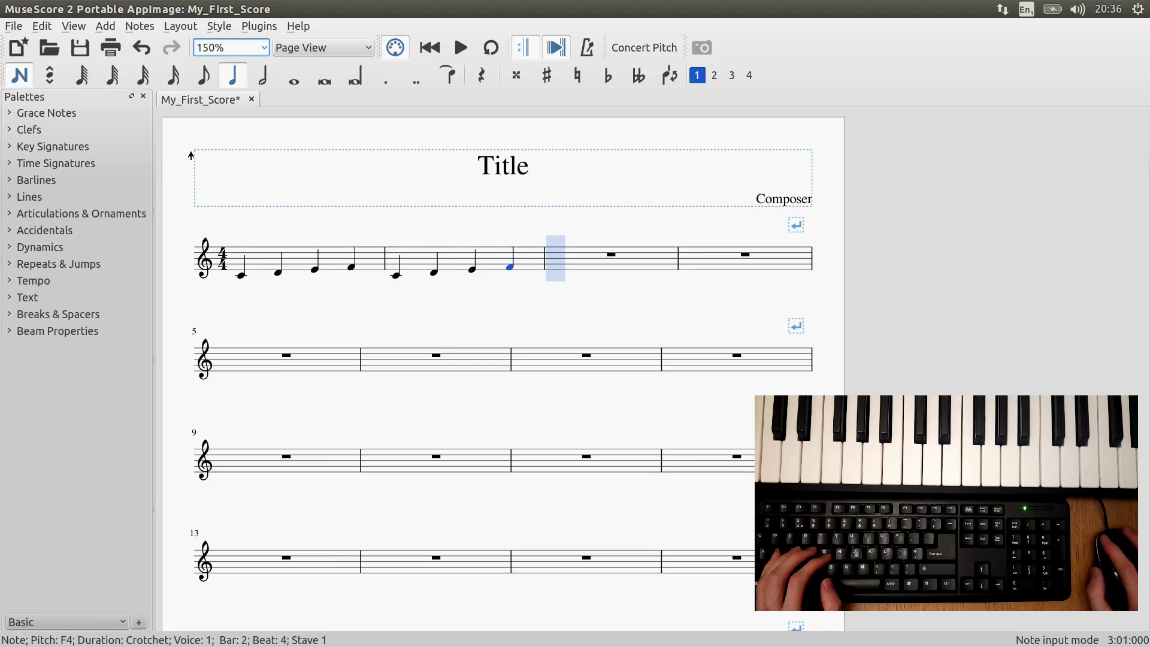
Enter quavers C, D, E, F and a half-note C in bar 3, then exit note input
click(204, 76)
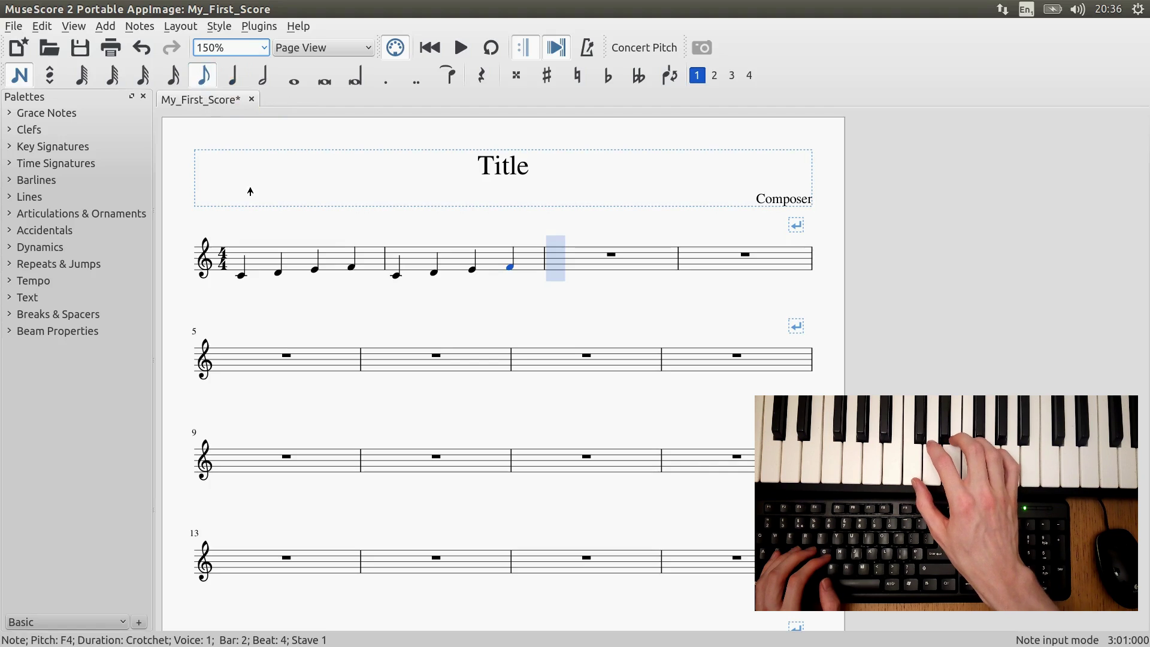
key(c)
key(d)
key(e)
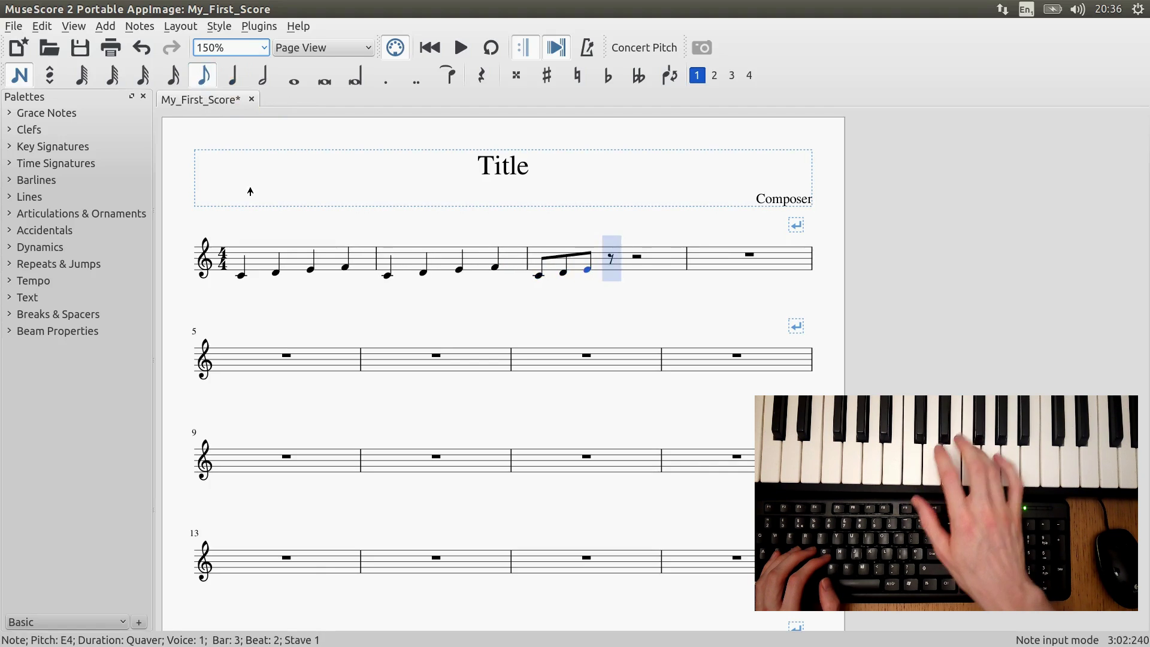
key(f)
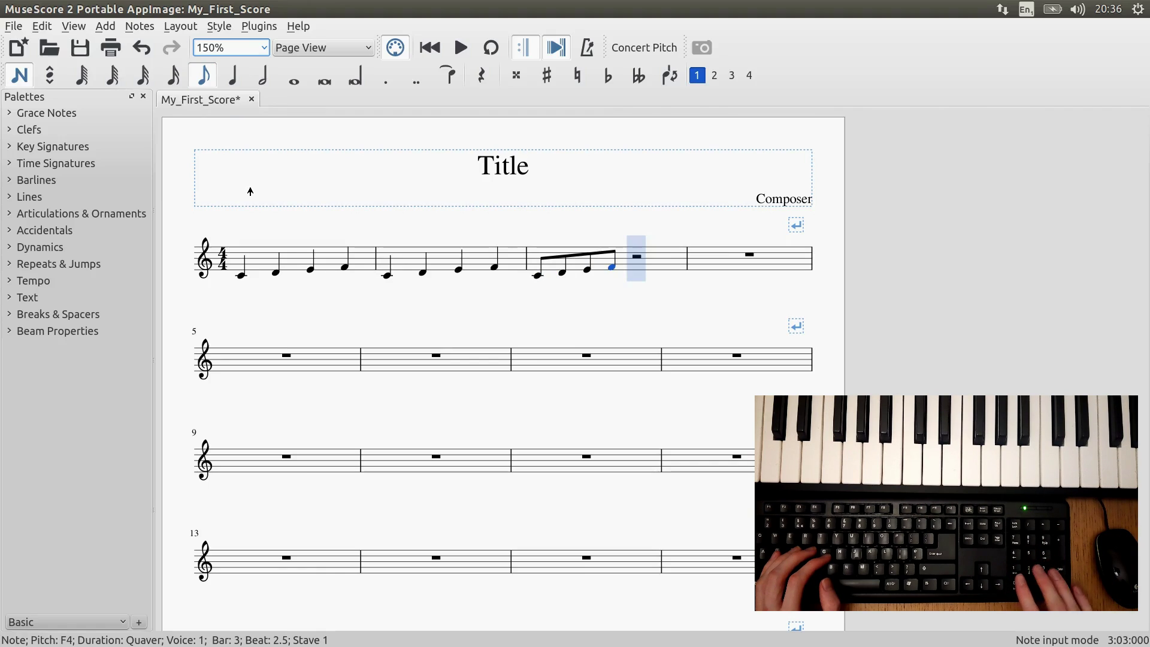
key(6)
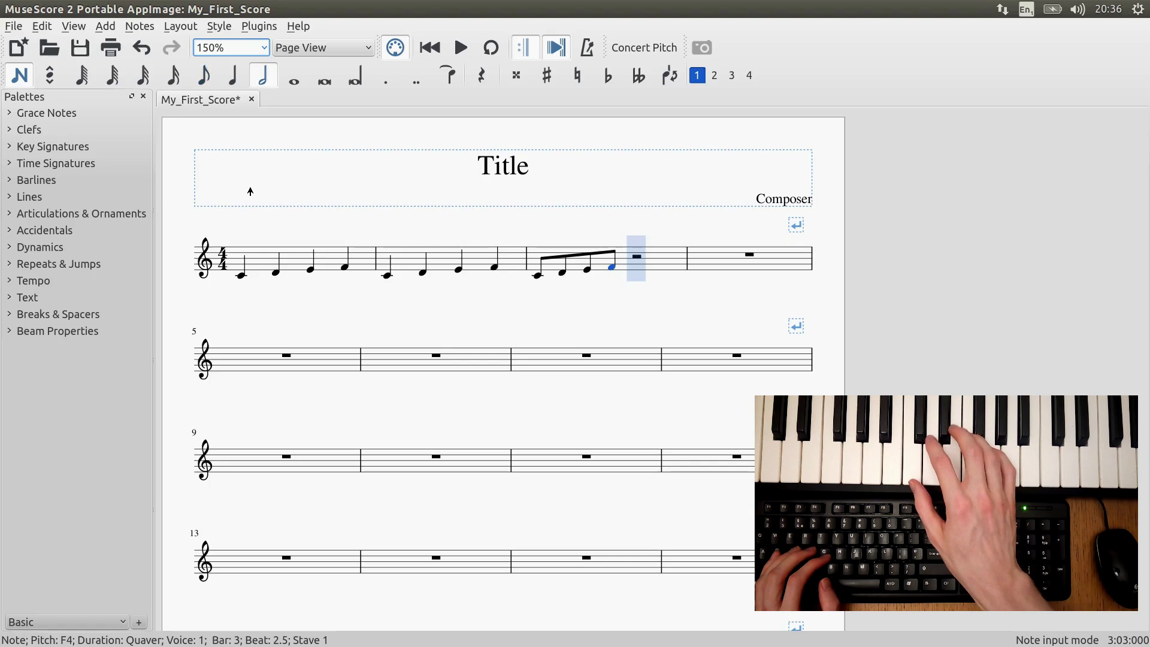
key(c)
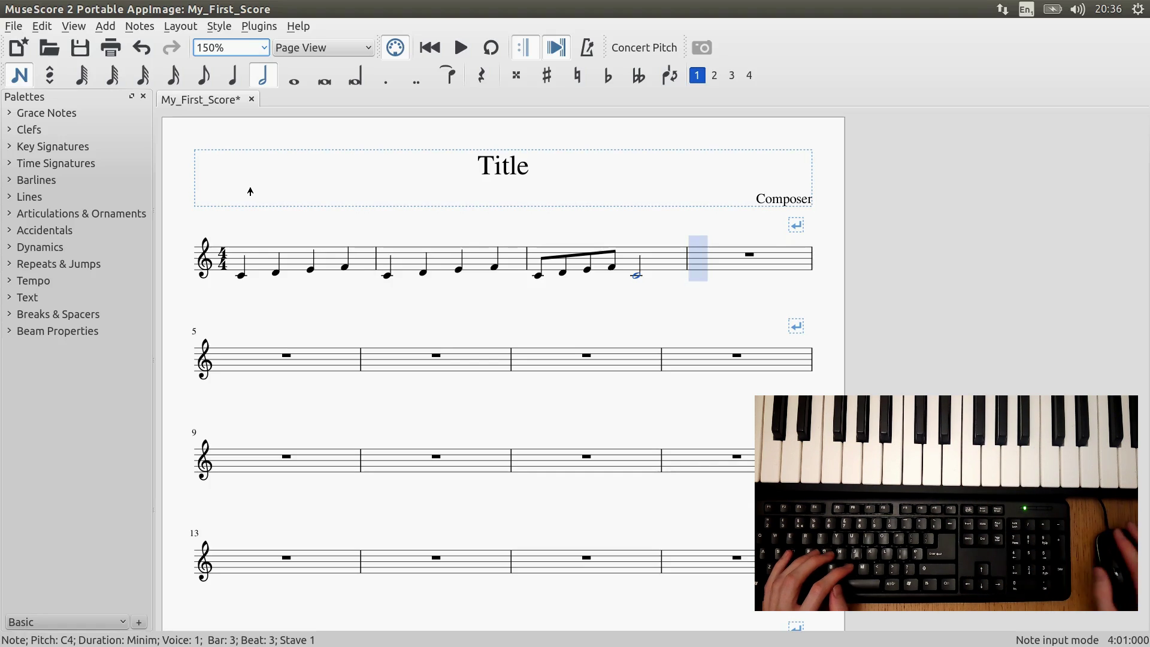
key(Escape)
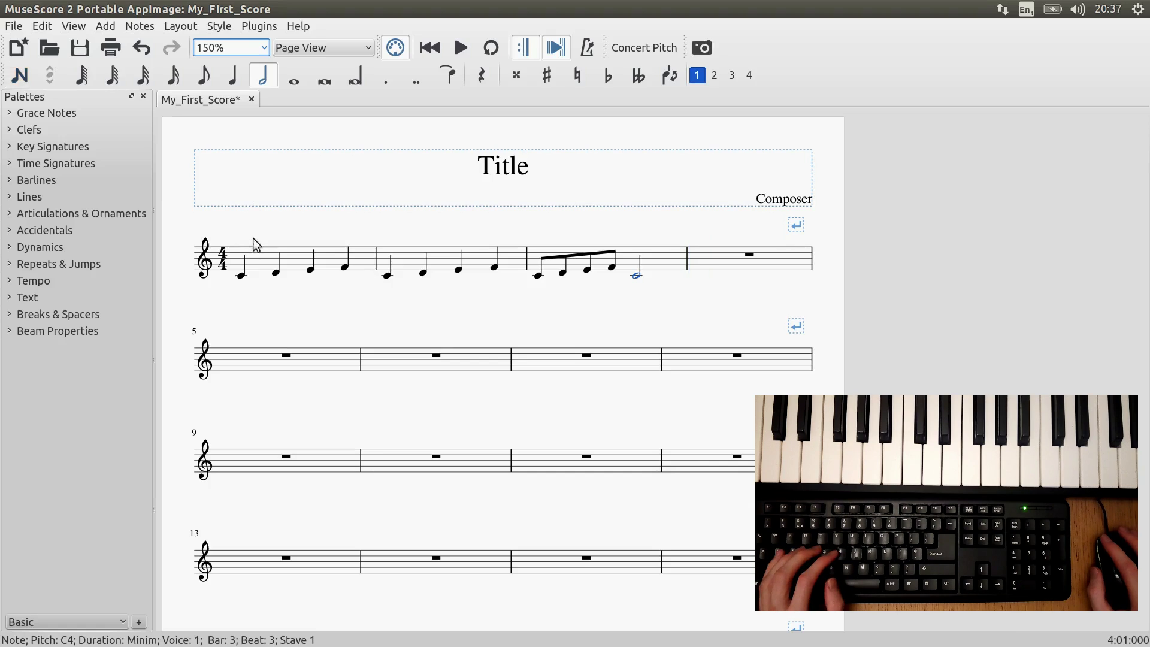
From the first note in Re-pitch mode, change bar 1 to F, G, A, B♭
click(240, 276)
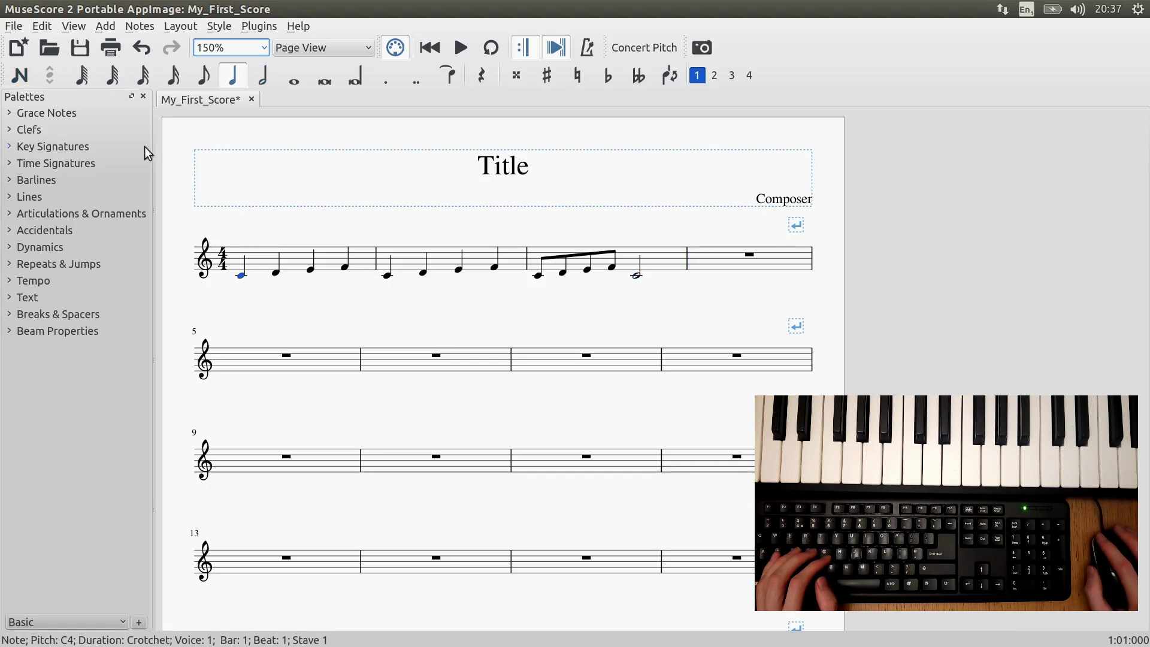
click(18, 82)
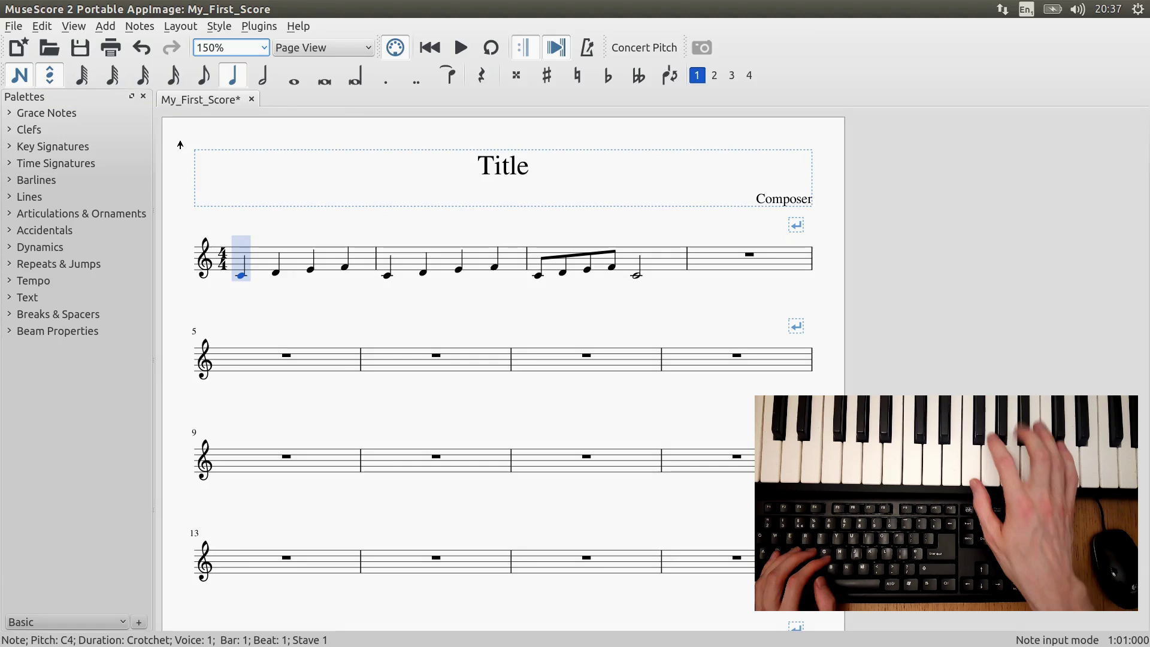
key(f)
key(g)
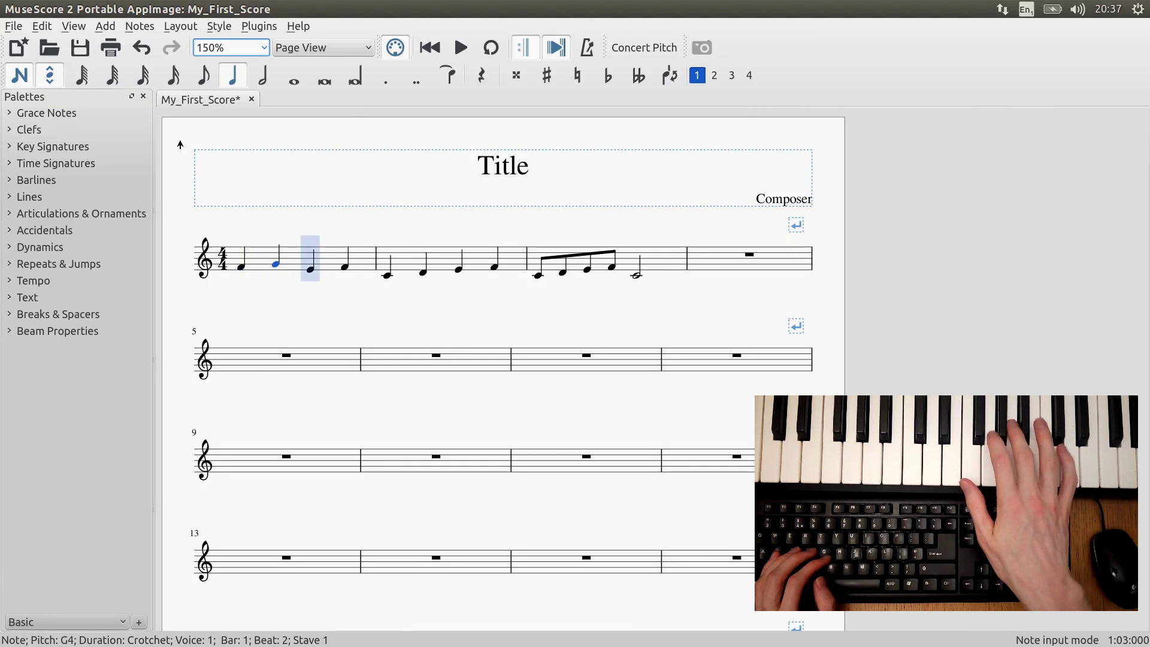
key(a)
key(b)
Re-pitch bars 2 and 3 to F, G, A, B♭ and the closing minim to F
key(Down)
key(f)
key(g)
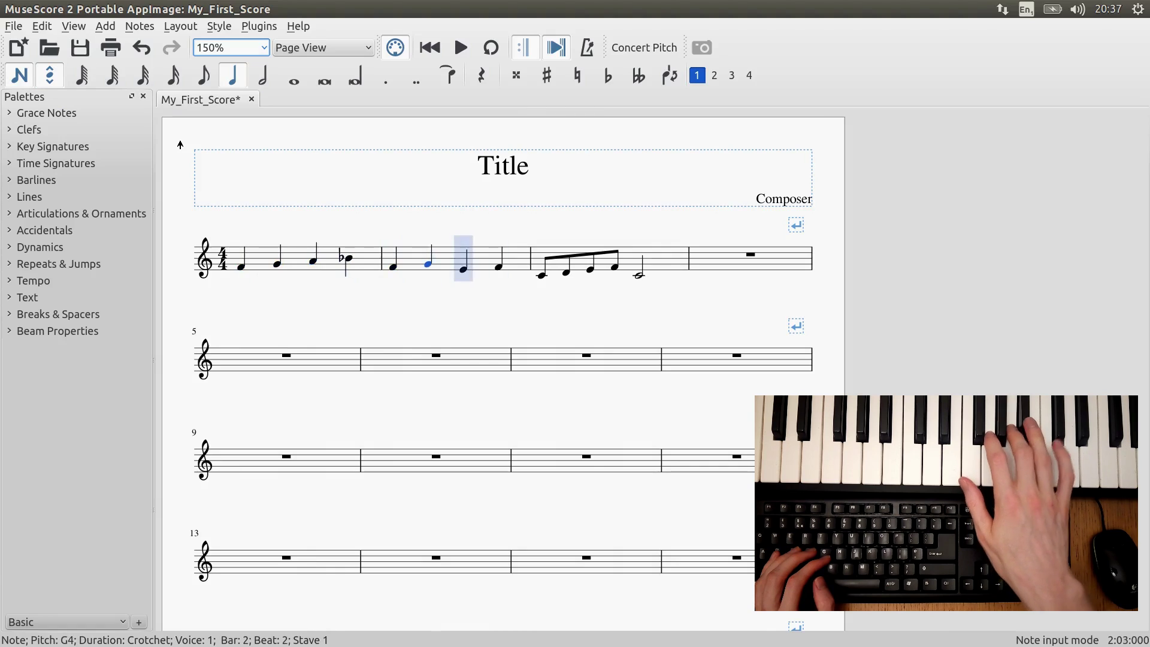
key(a)
key(b)
key(Down)
key(f)
key(g)
key(a)
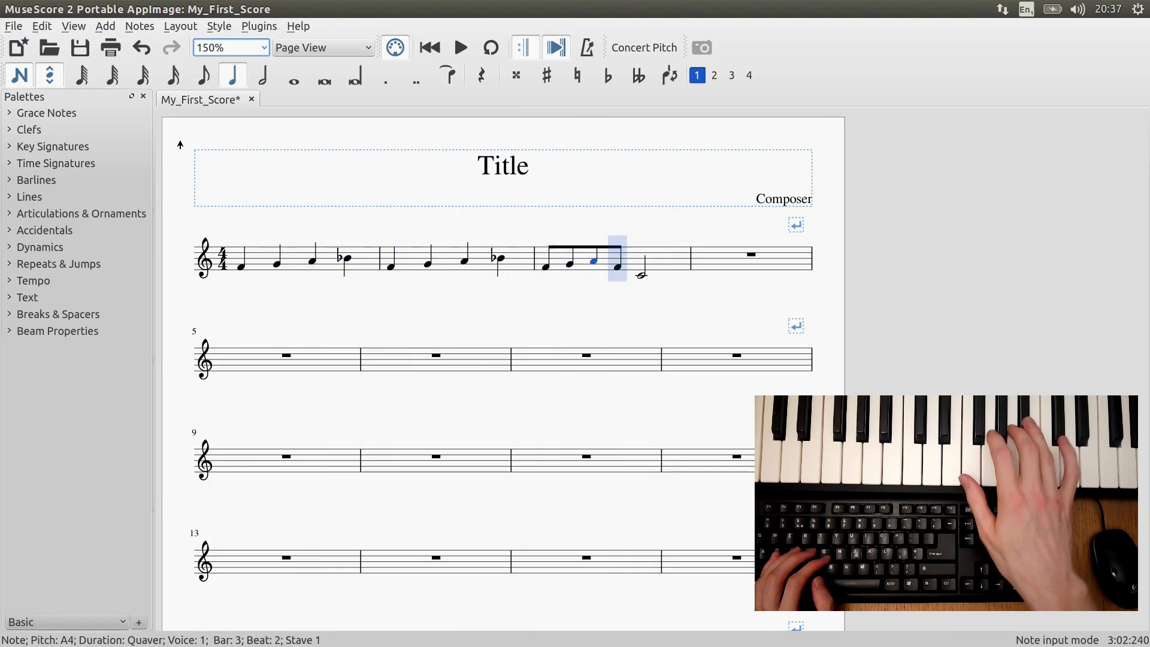
key(b)
key(Down)
key(f)
key(Escape)
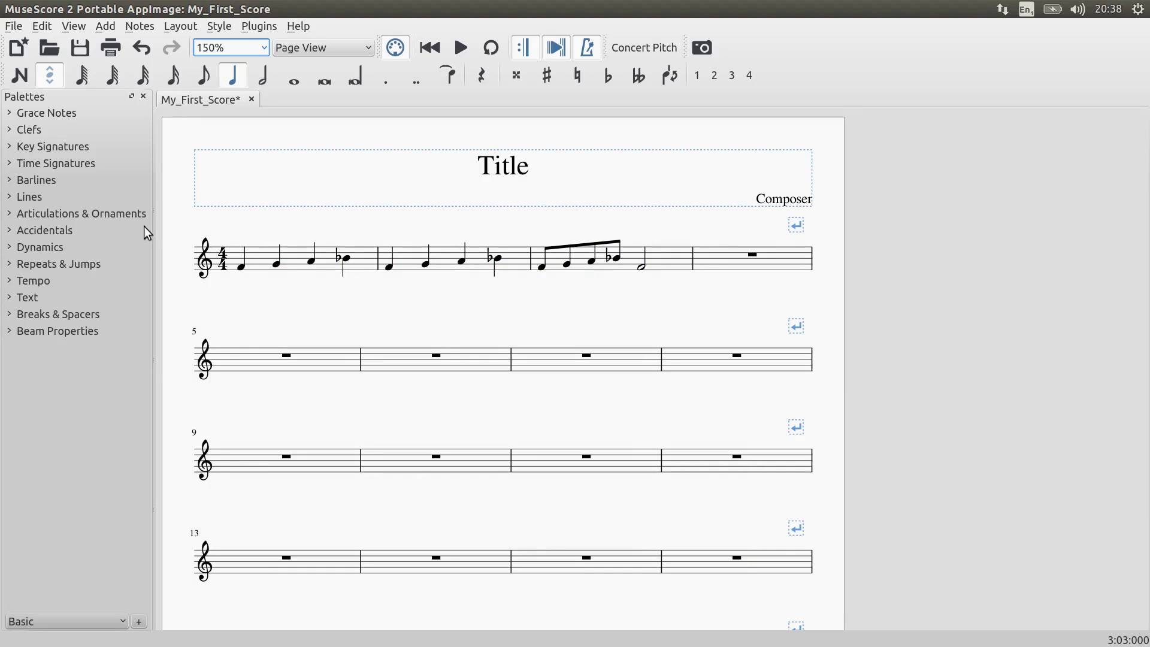
In MuseScore 3, select bar 1 of the empty score and show the note input modes
mouse_move(1, 256)
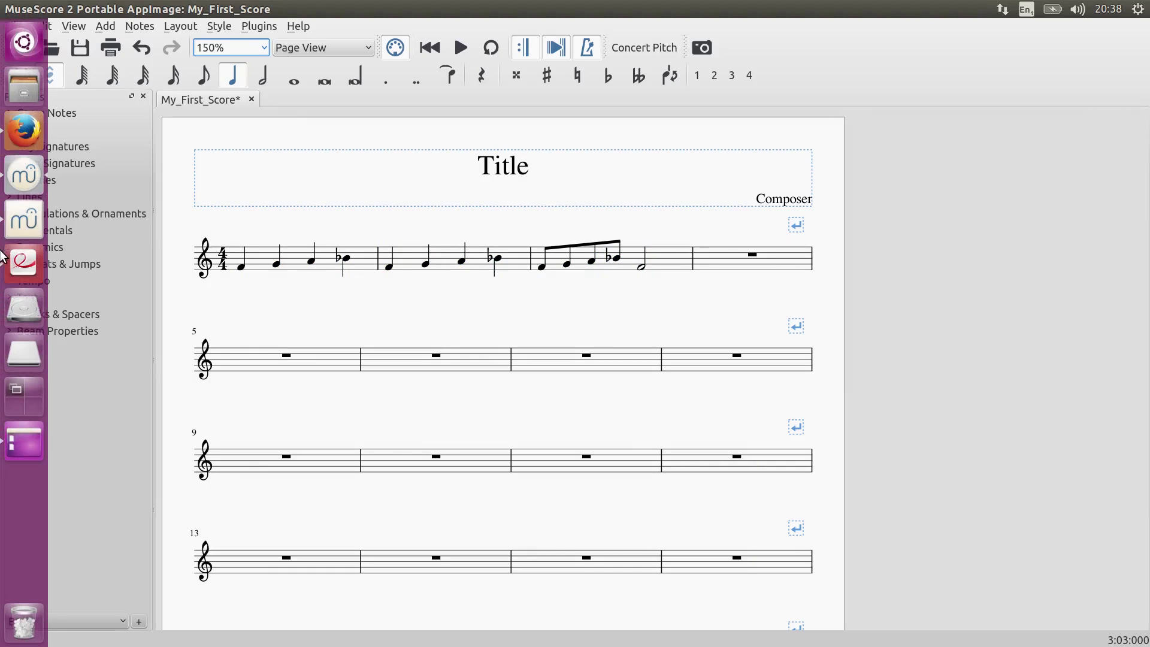
click(18, 221)
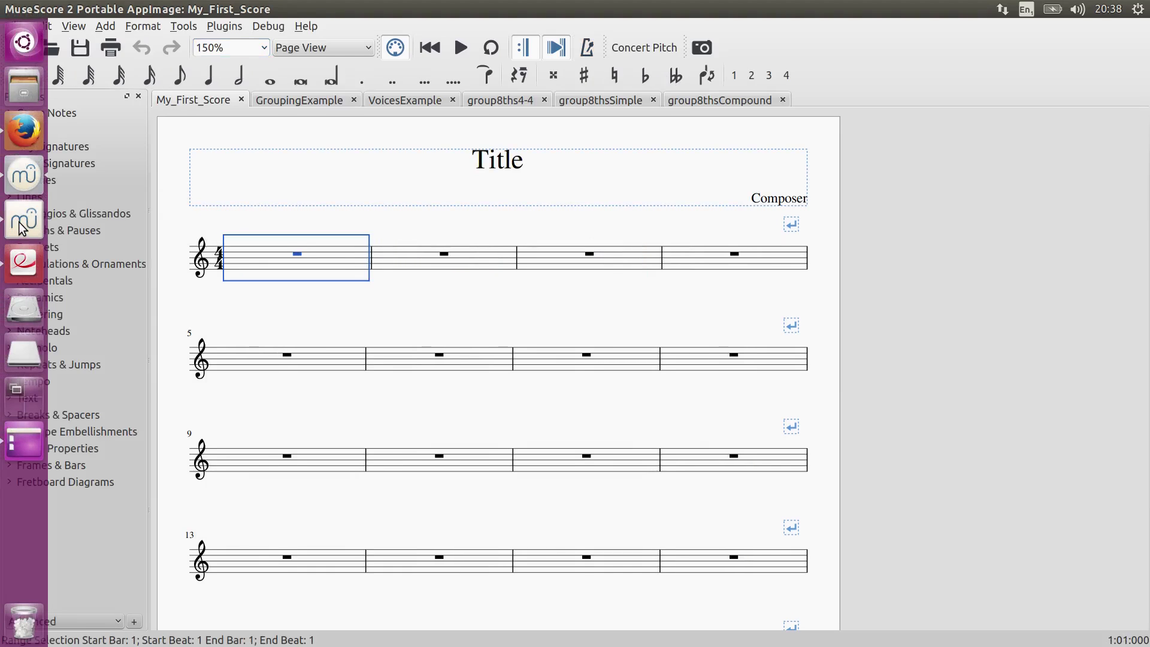
click(270, 297)
click(254, 260)
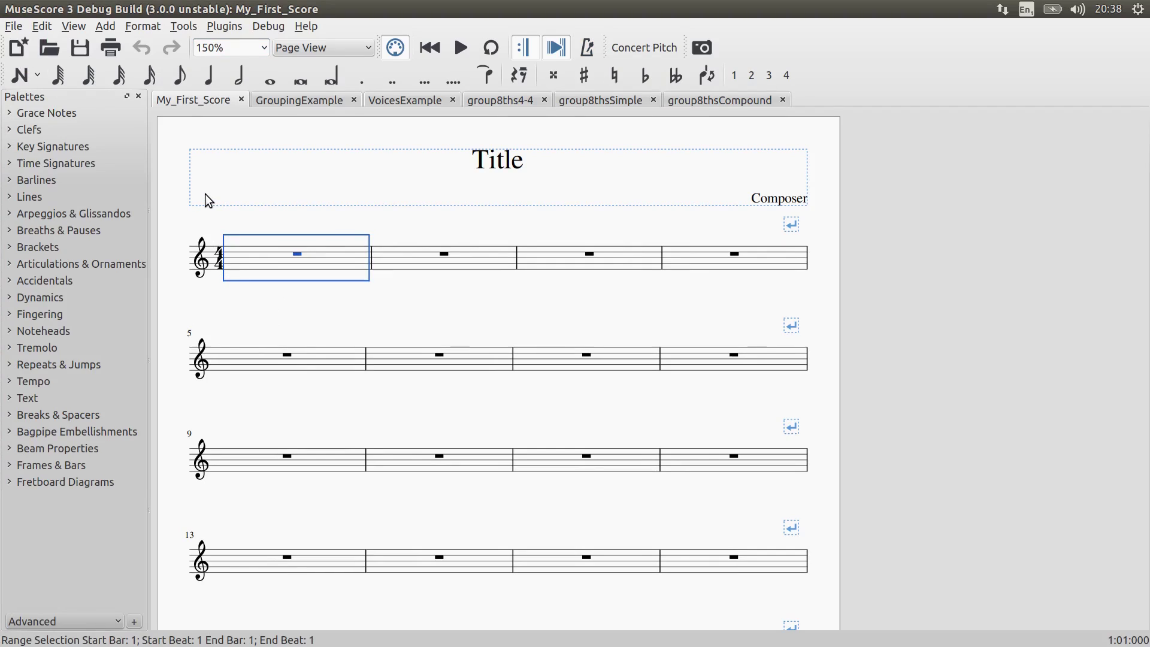
click(39, 83)
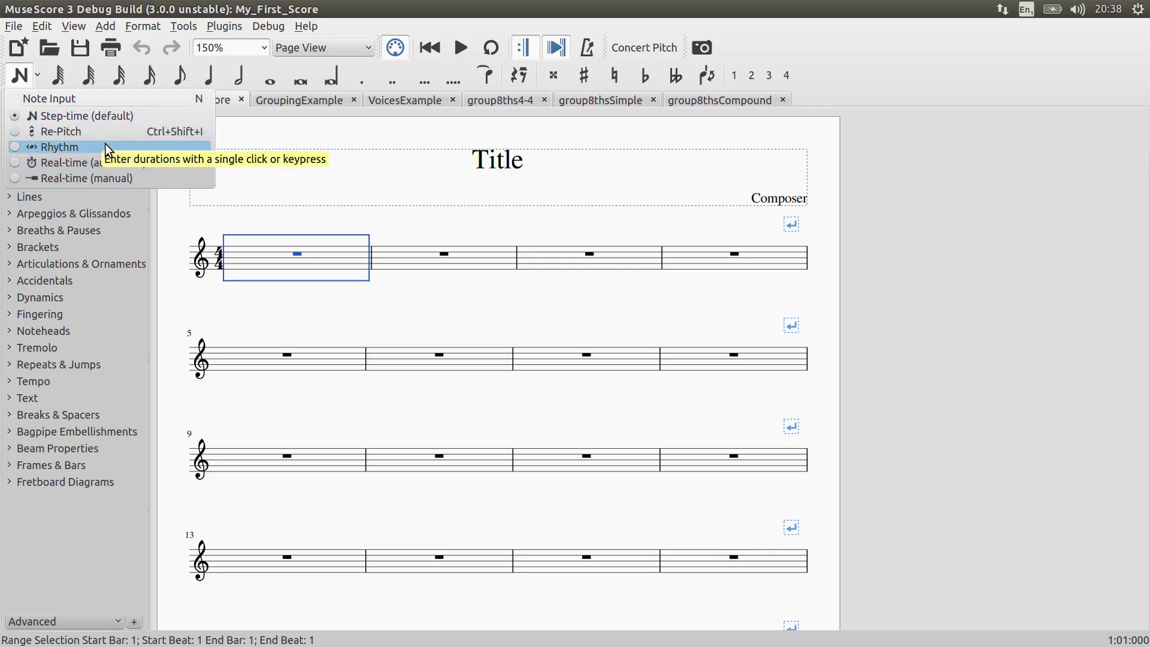
In Rhythm mode, enter two crotchets, four quavers and a minim, then select the first note
click(164, 148)
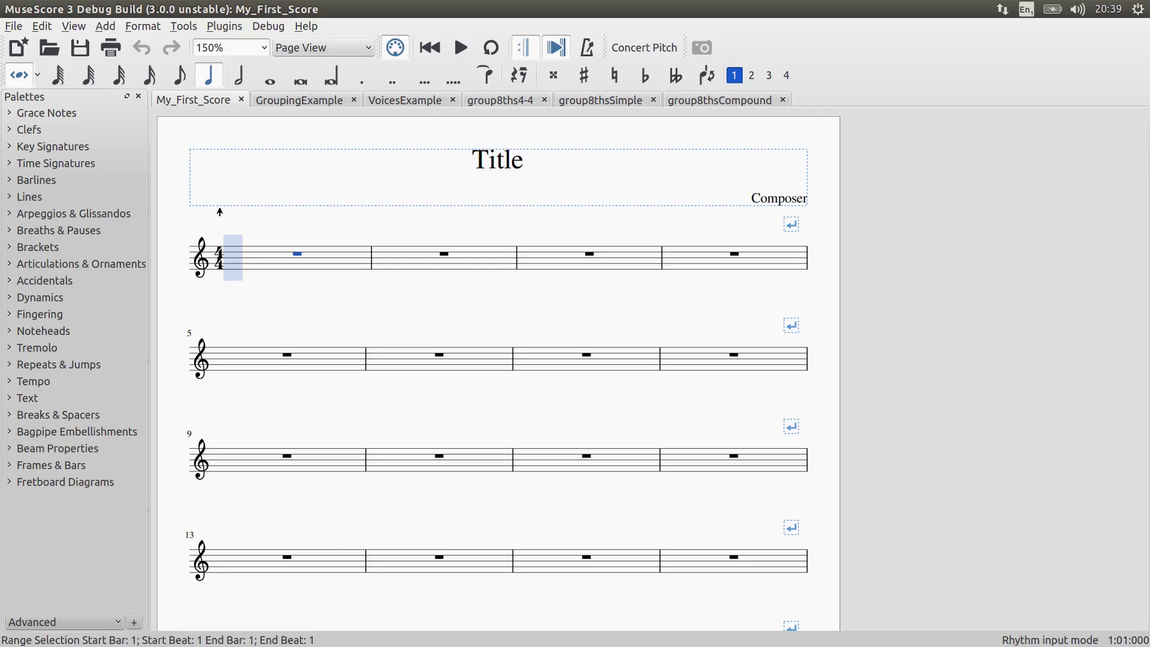
key(5)
key(5)
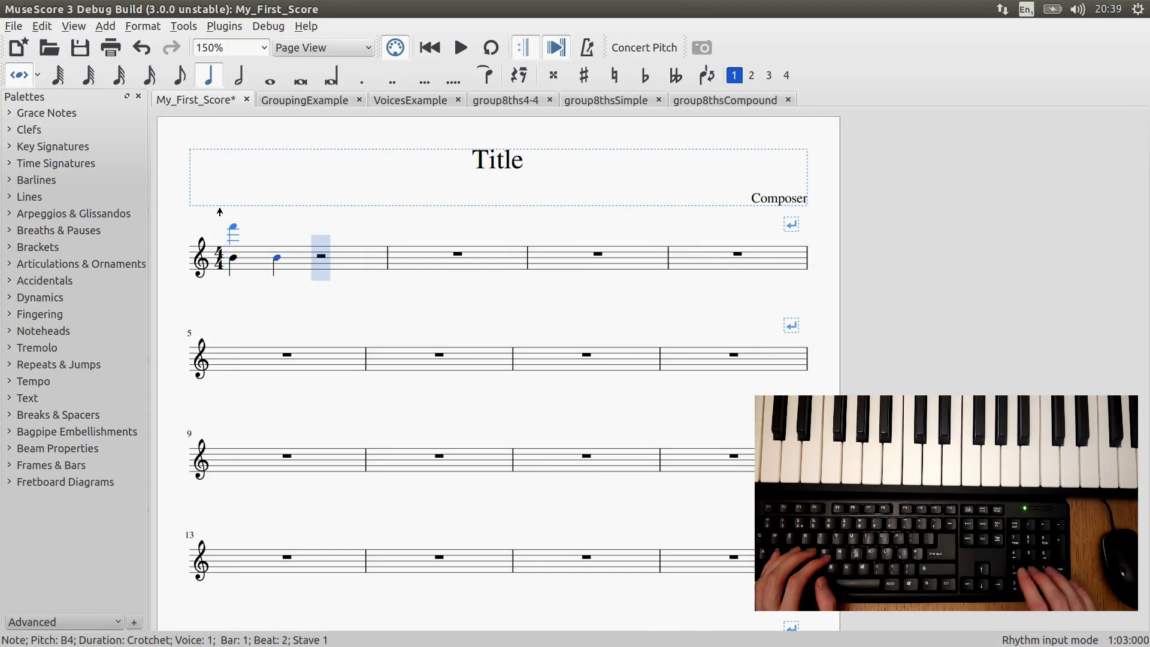
key(4)
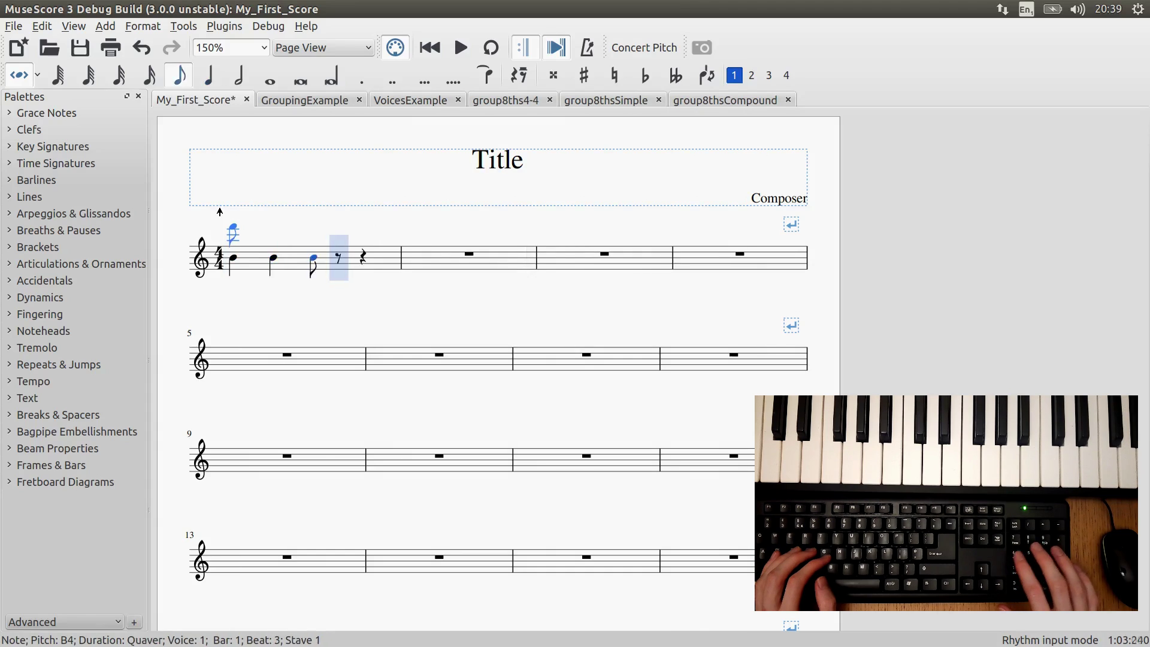
key(4)
key(4)
key(4)
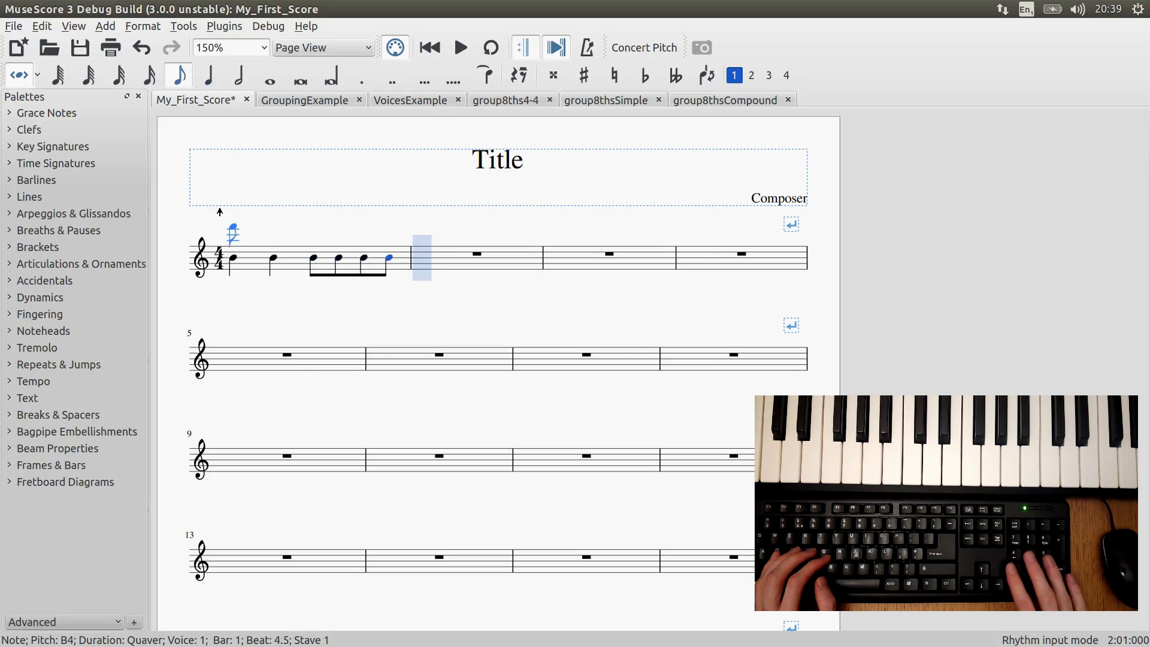
key(6)
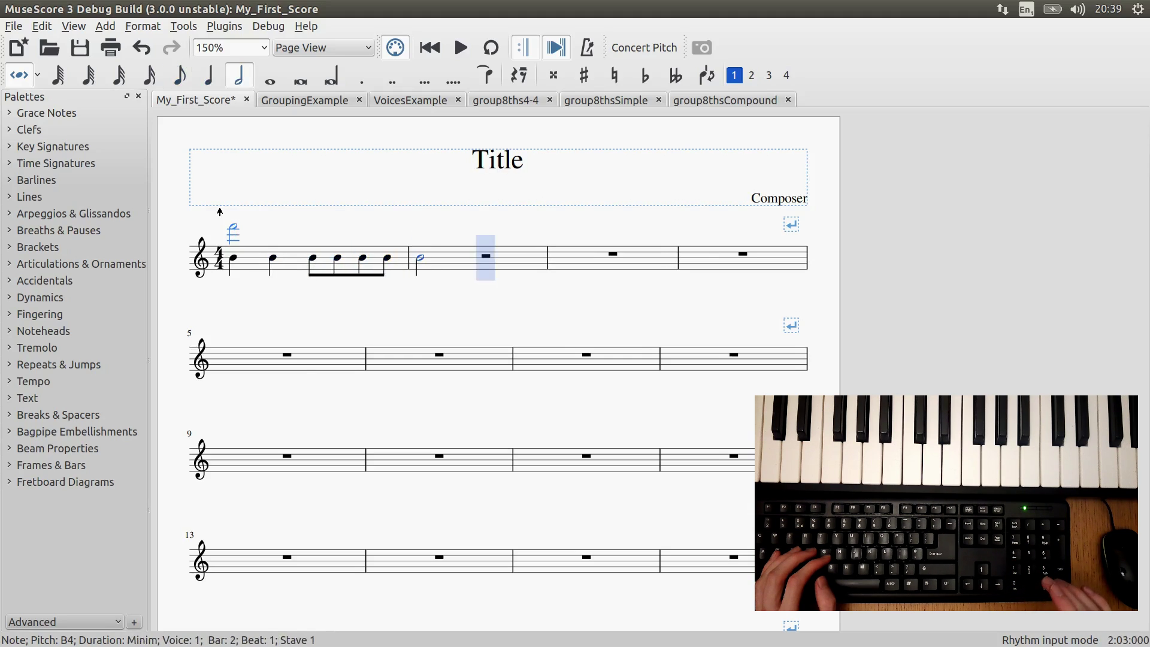
key(Escape)
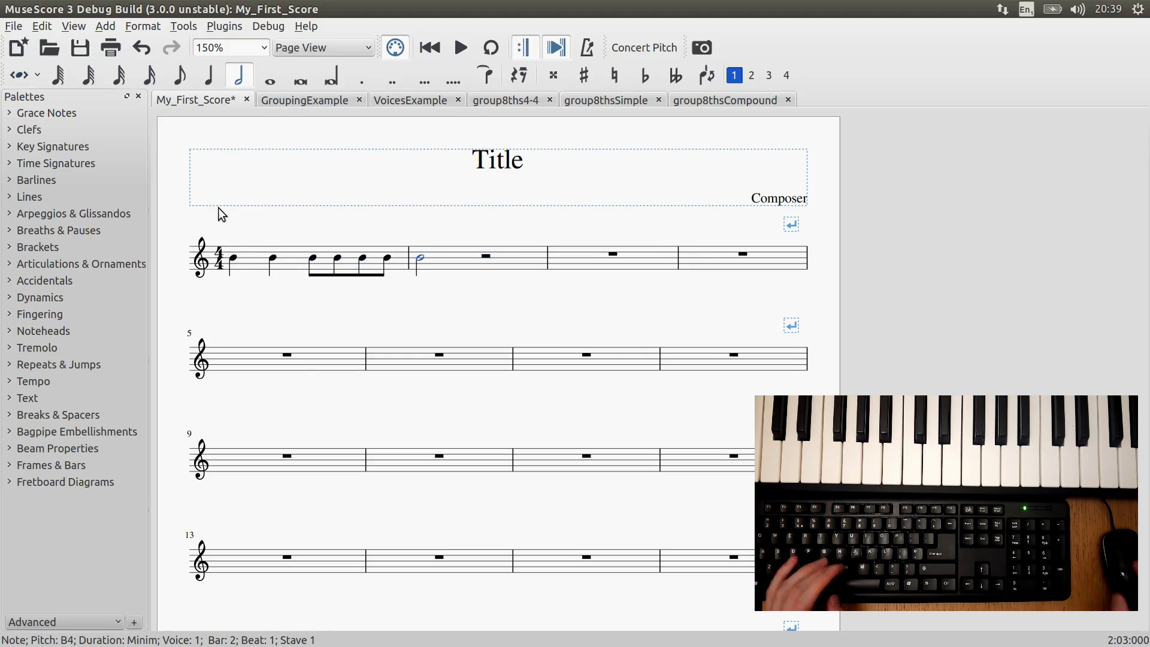
click(235, 257)
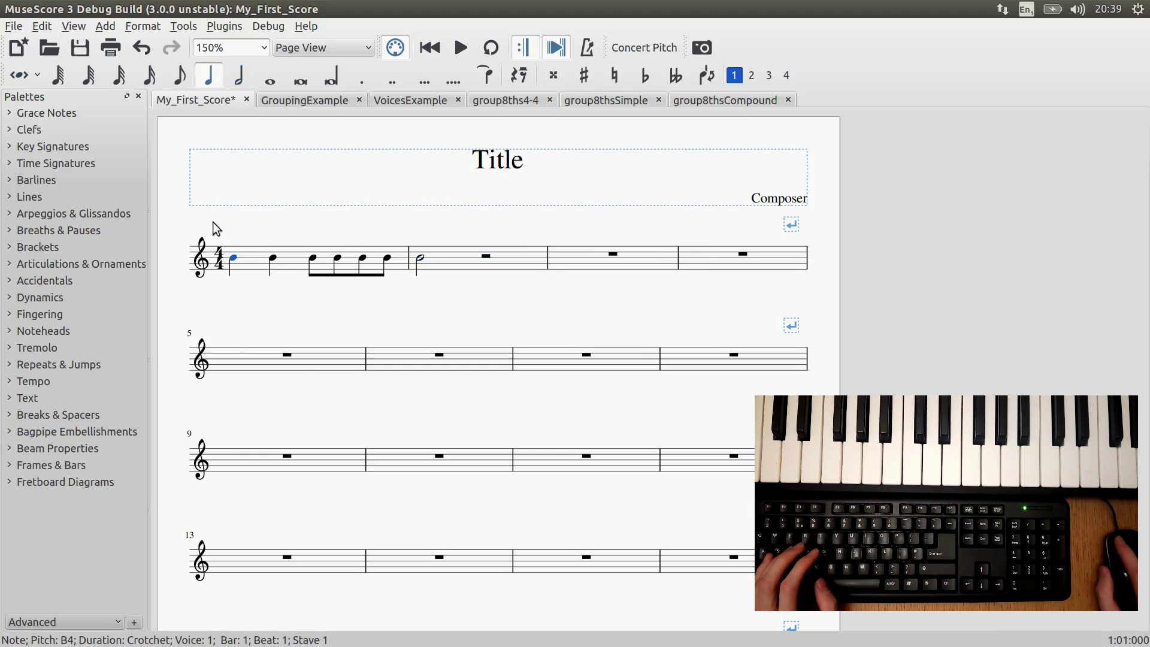
Re-pitch the rhythm notes to C, D, C, D, E, F and a minim C
click(38, 78)
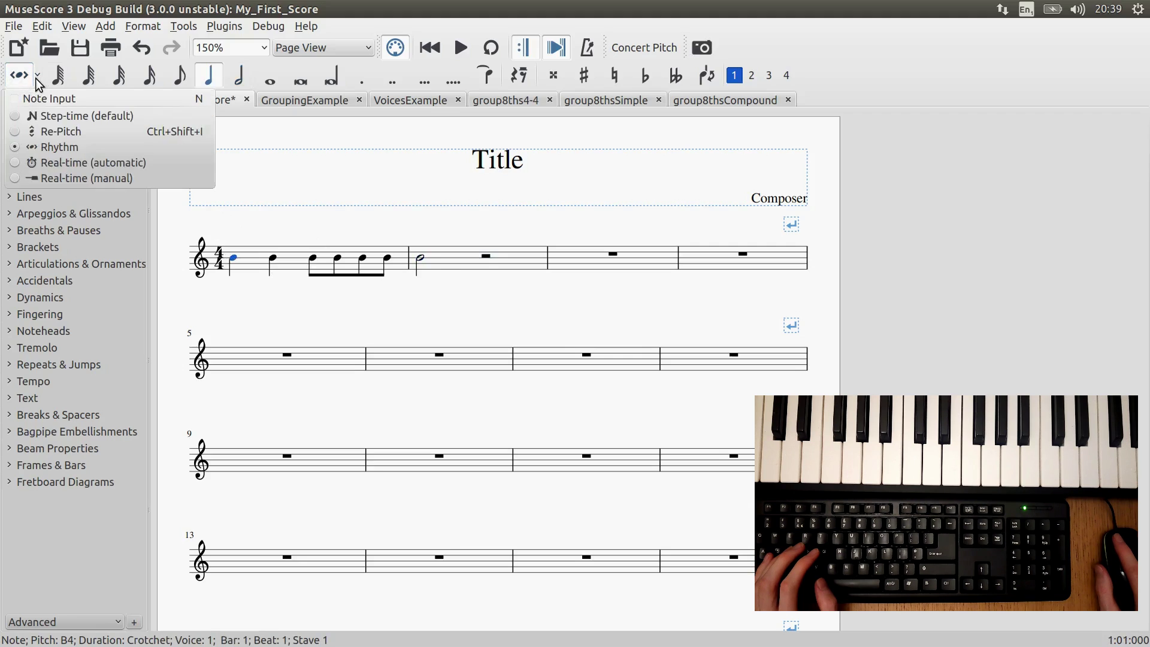
click(46, 125)
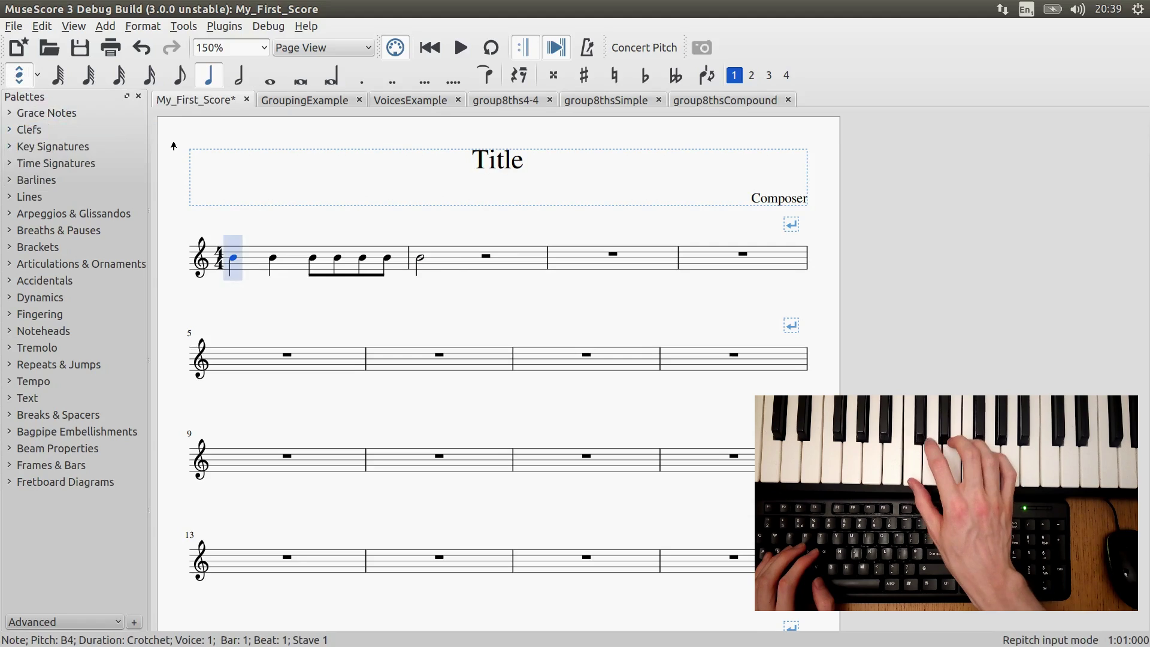
key(c)
key(d)
key(c)
key(d)
key(e)
key(f)
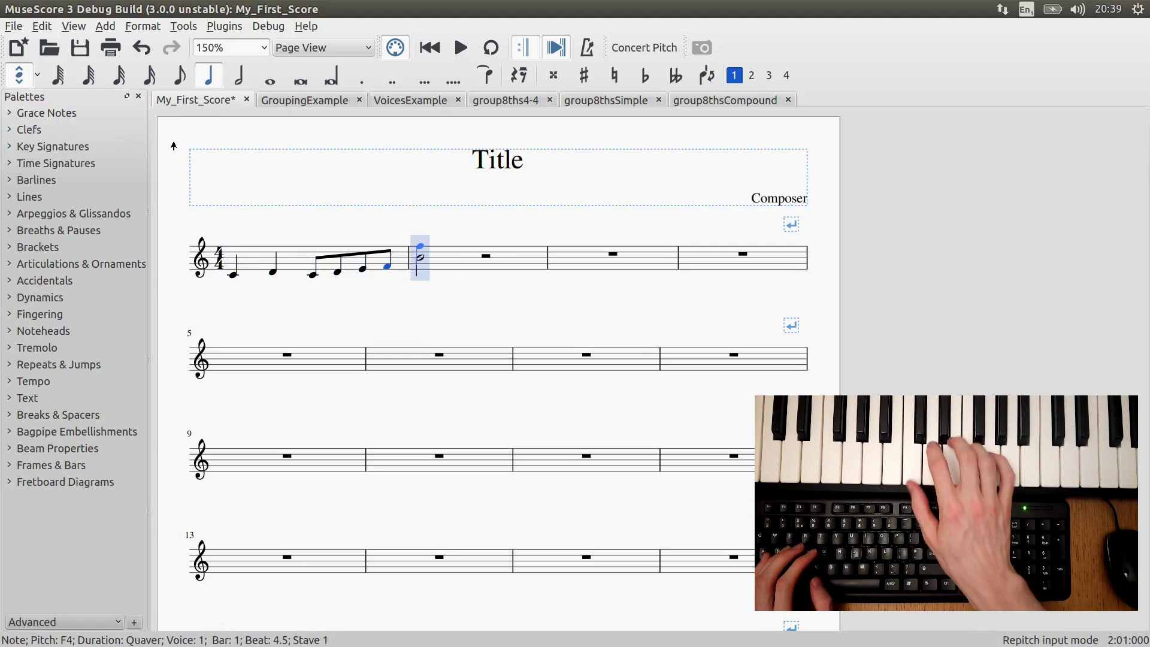
key(c)
key(Escape)
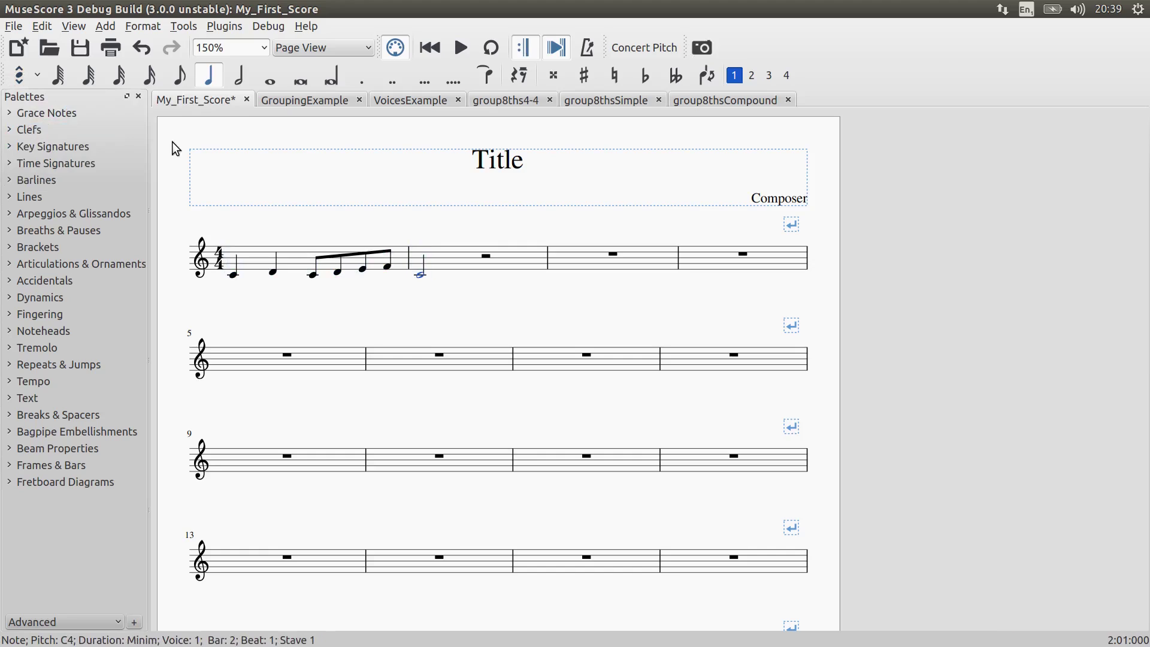
Remove the entered notes so bars 1–2 are empty, returning to MuseScore 3
key(Escape)
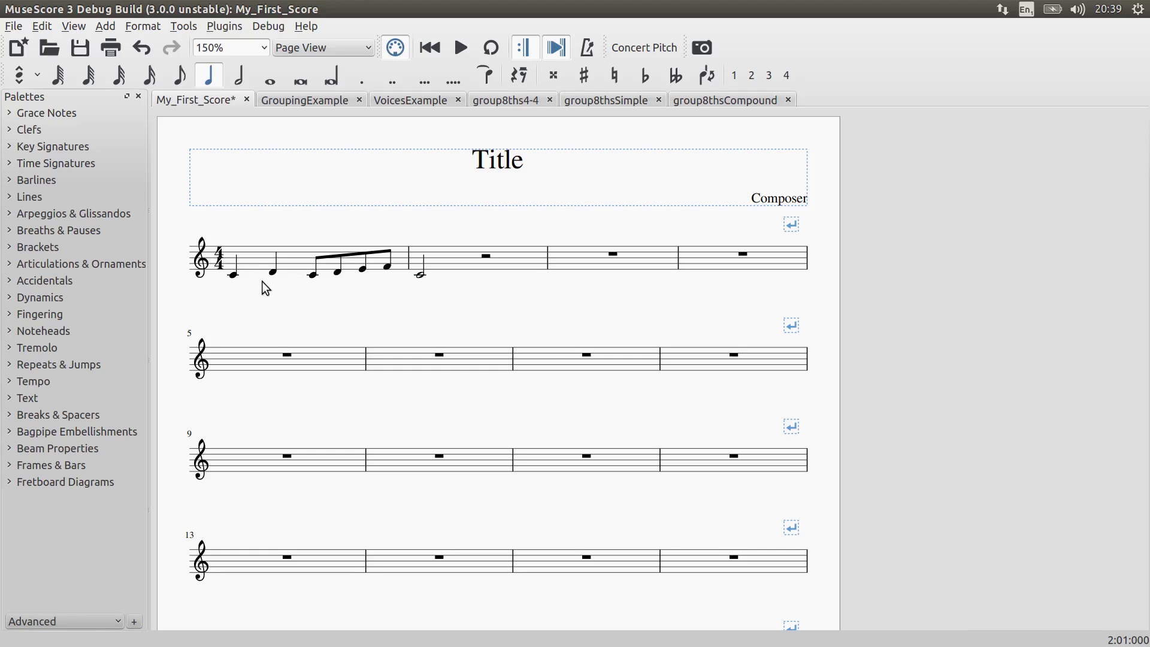
click(256, 262)
key(ctrl+z)
key(ctrl+z)
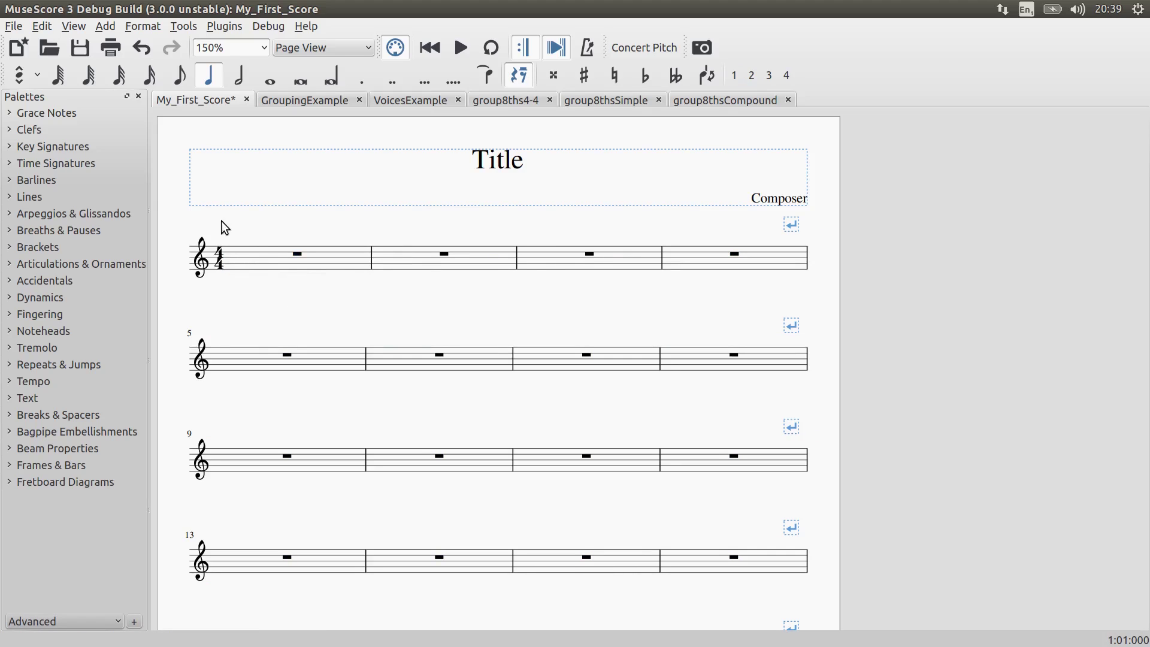
click(23, 144)
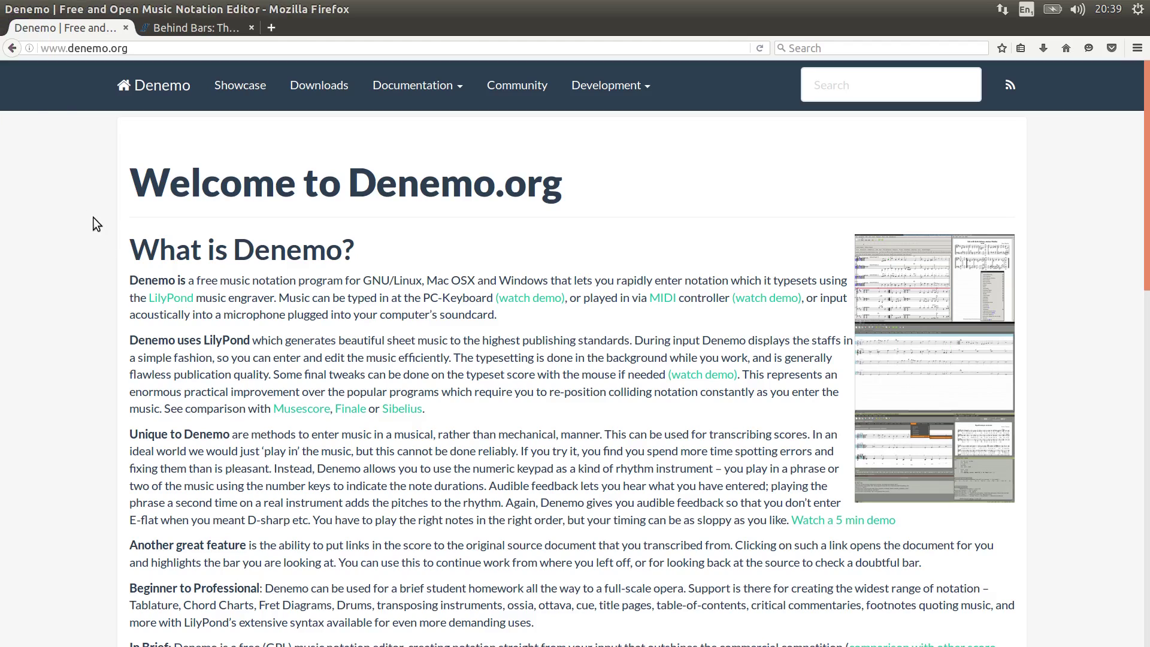
mouse_move(2, 207)
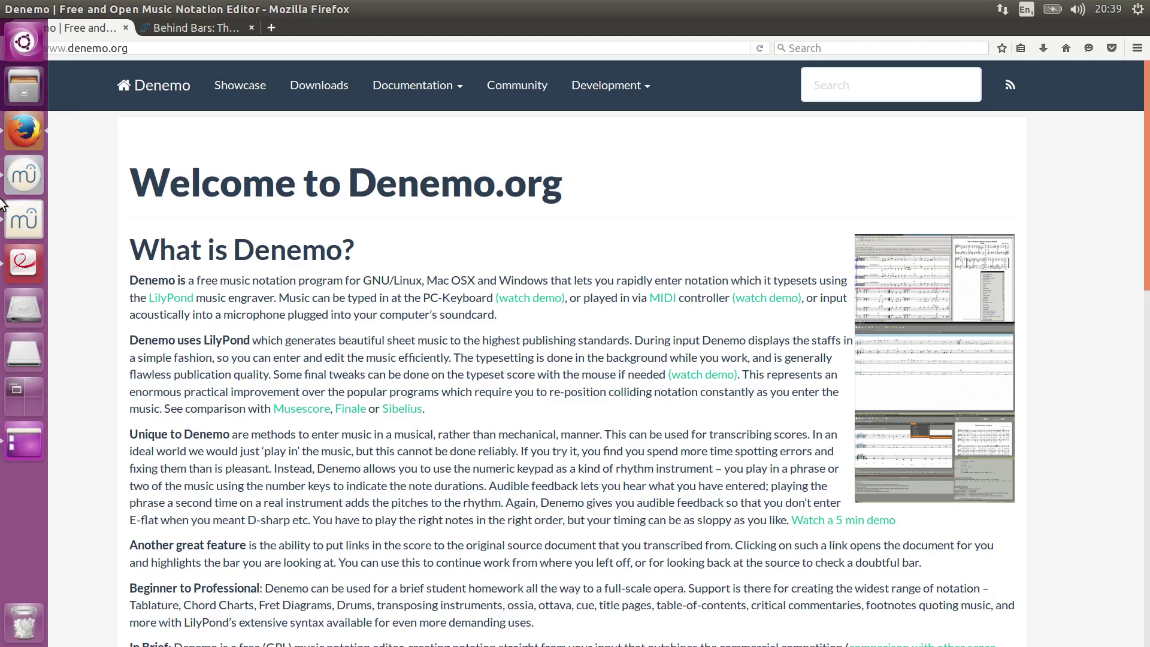
click(21, 230)
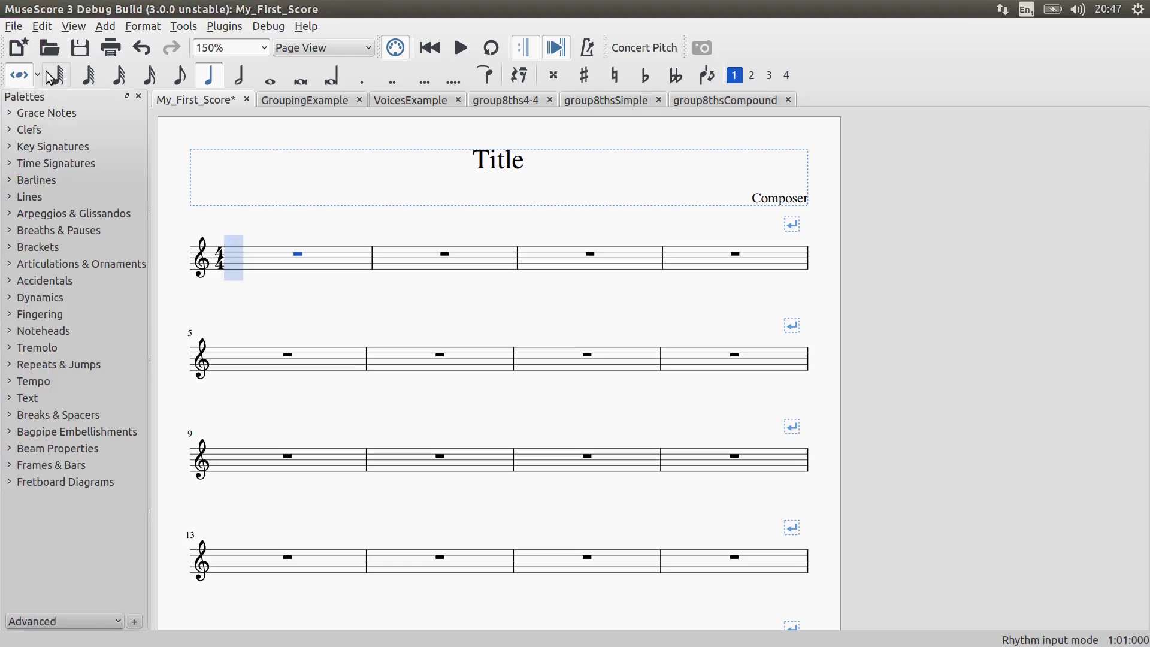
Choose Real-time (manual) from the note input mode list
click(37, 75)
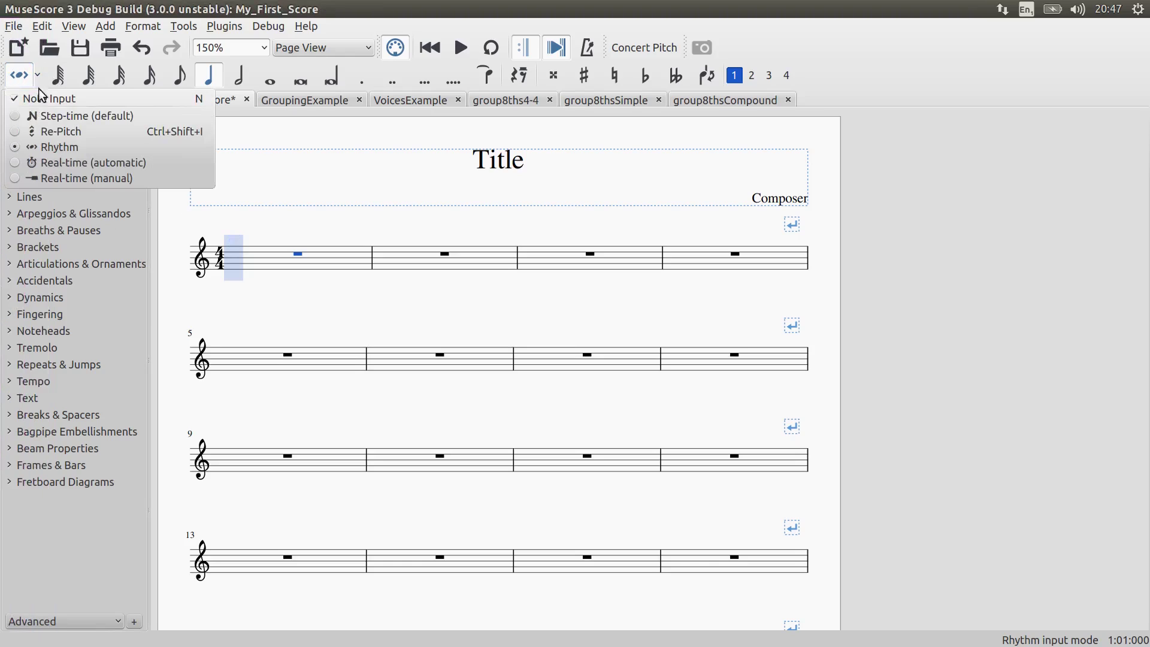
click(156, 178)
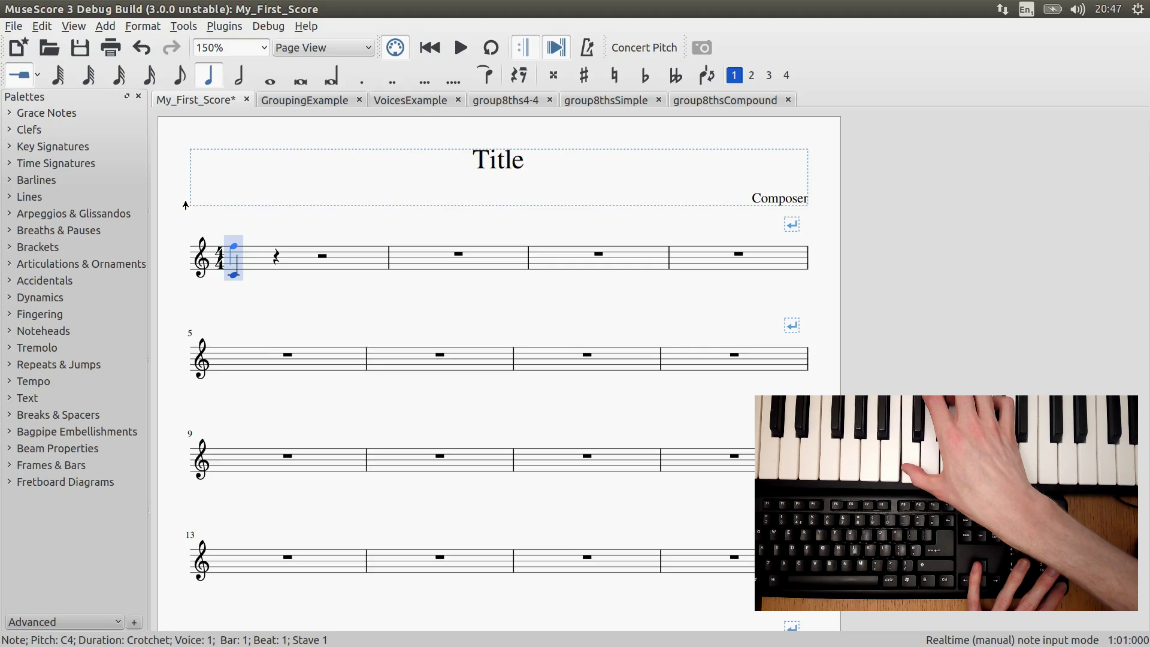
Hold C4 through four beats for a semibreve C in bar 1, undoing the extra tied note
key(Return)
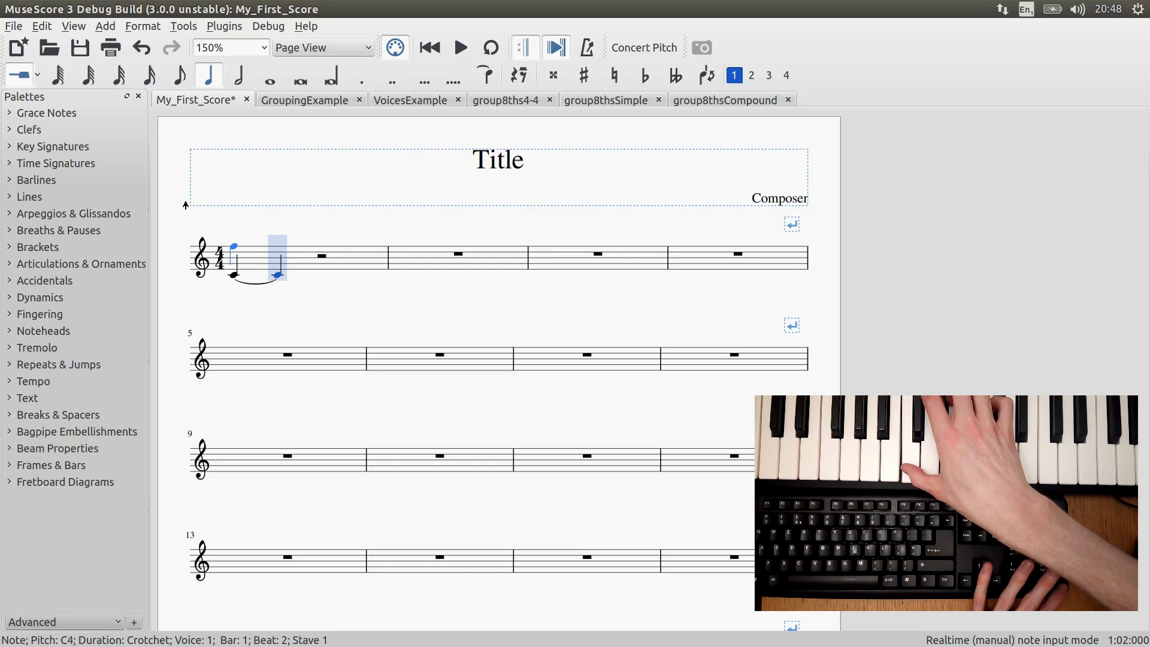
key(Return)
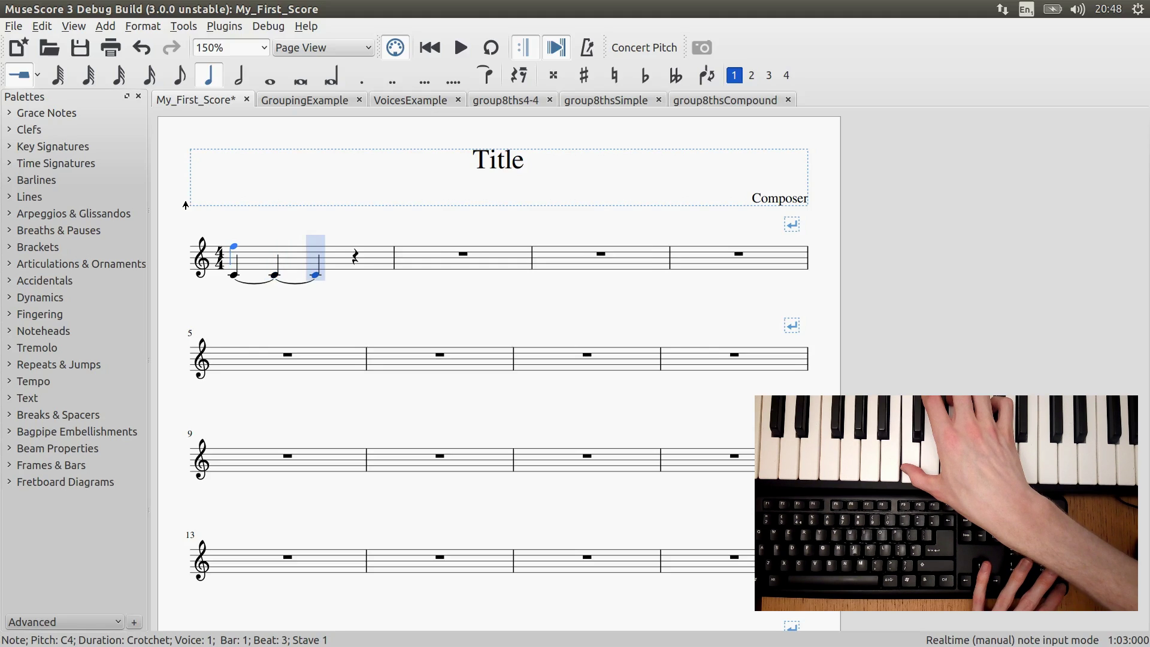
key(Return)
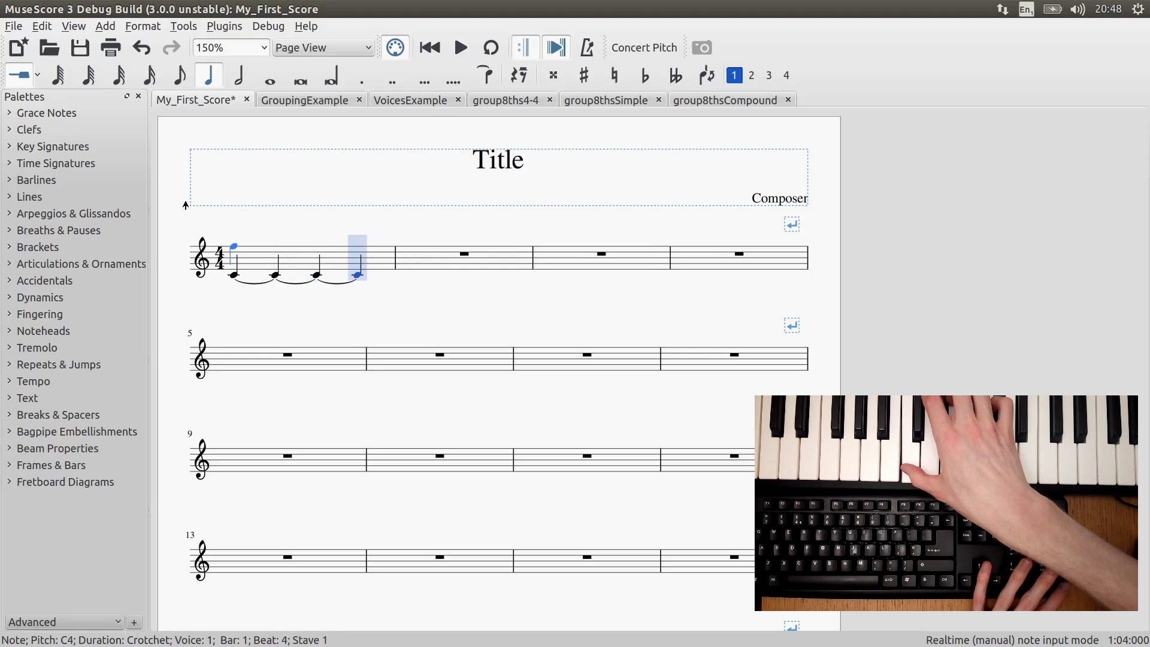
key(Return)
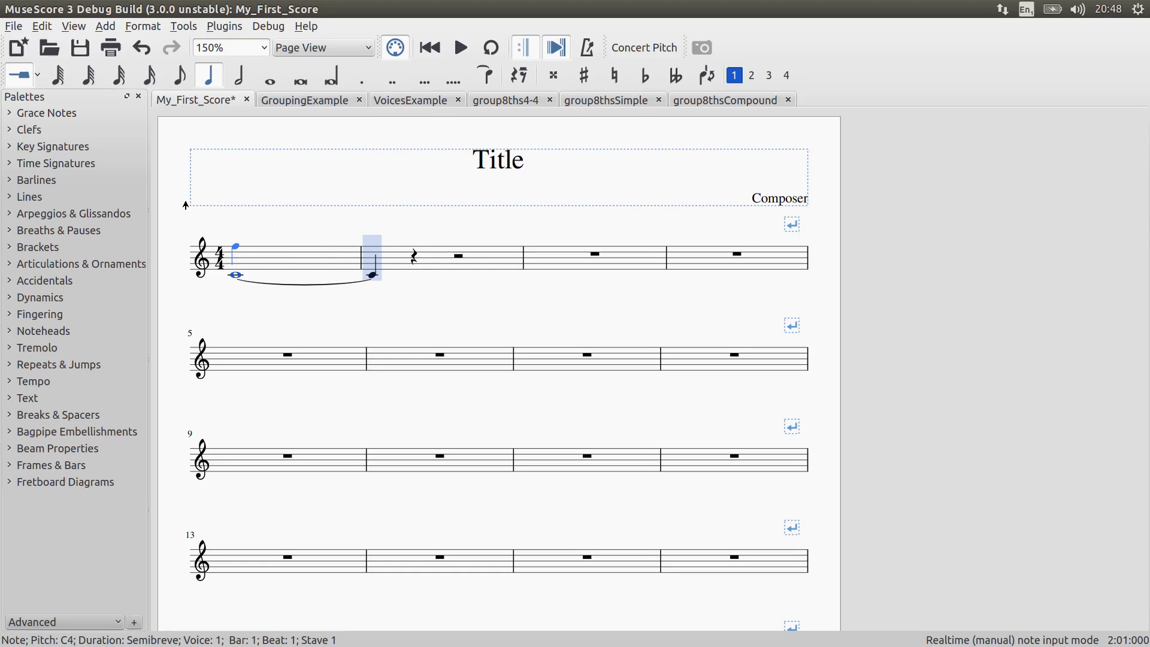
key(ctrl+z)
In Note Input preferences, enable MIDI Remote Control and map Real-time Advance to the pedal
click(45, 26)
click(82, 214)
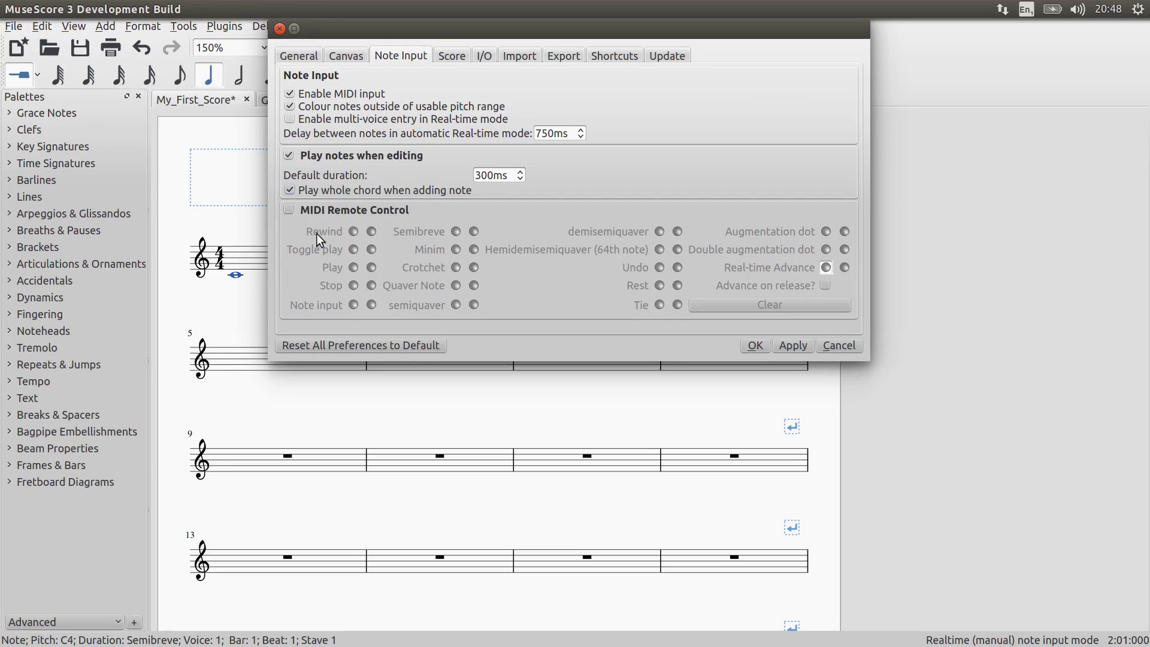
click(289, 209)
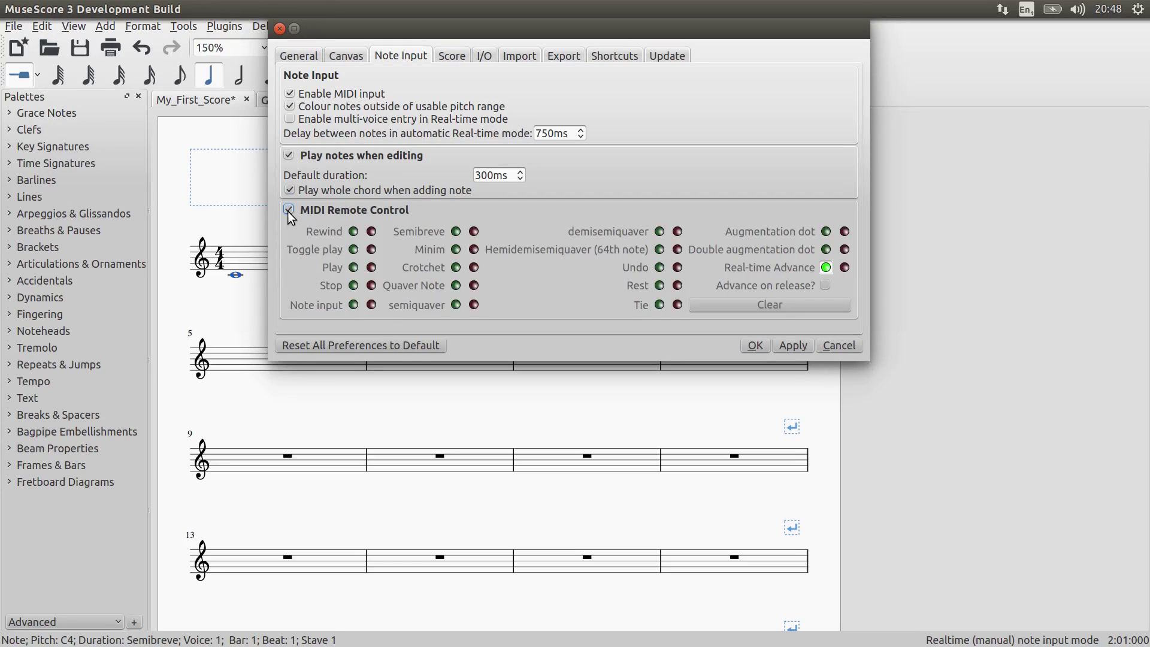
click(845, 267)
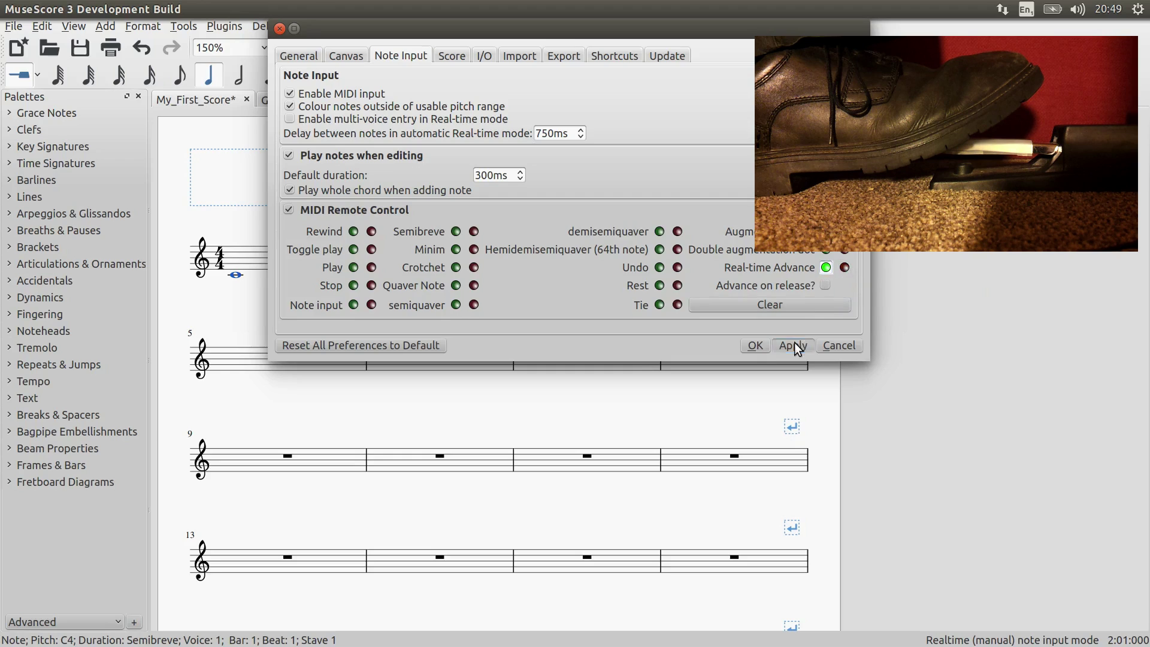
click(755, 345)
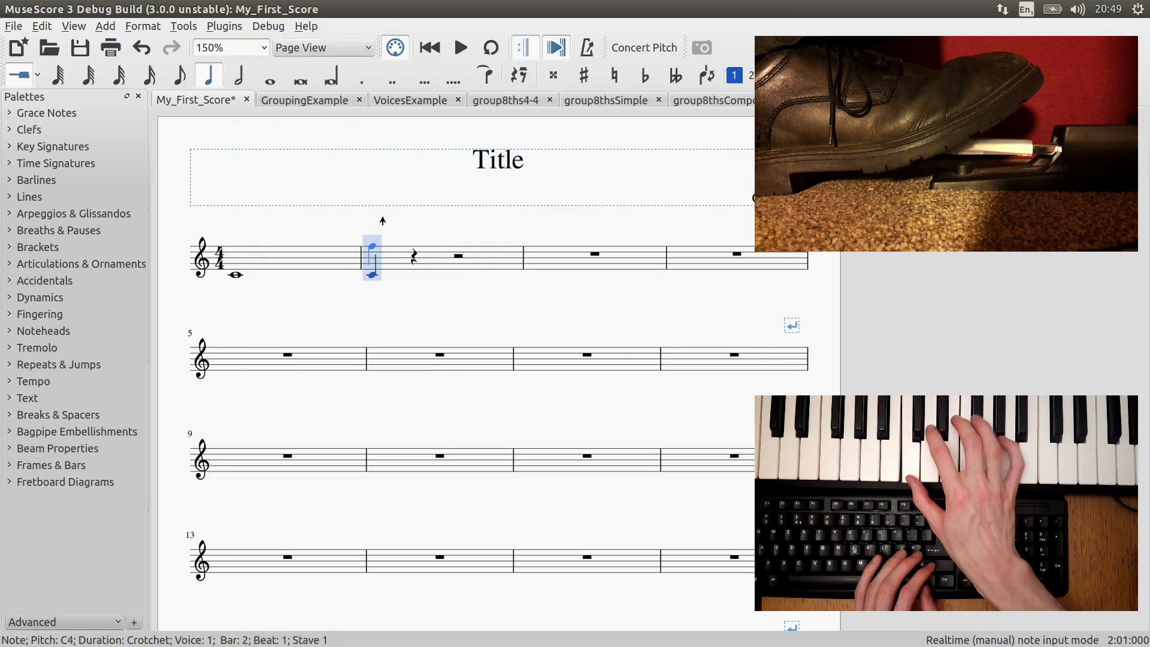
Advance real-time input through bars 2–6 recording C–D–E figures ending on a semibreve C4
key(KP_Enter)
key(KP_Enter)
key(KP_Enter)
key(KP_Enter)
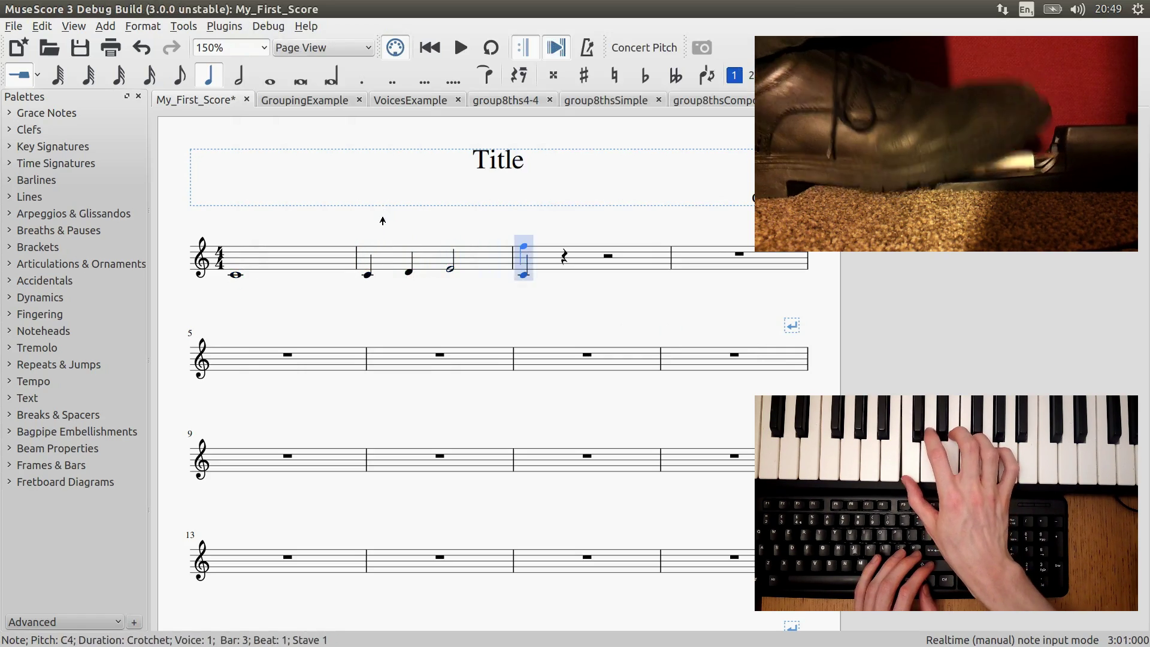
key(KP_Enter)
key(KP_Enter)
key(KP_Enter)
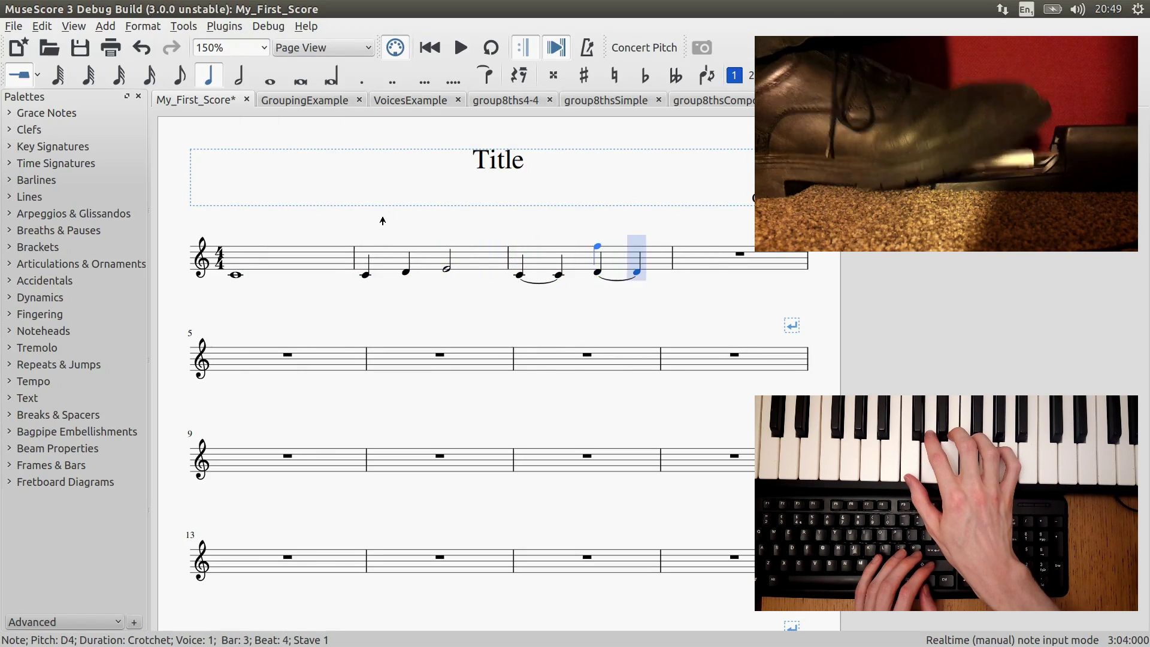
key(KP_Enter)
key(KP_Enter)
key(KP_Enter)
key(KP_Enter)
key(KP_Enter)
key(KP_Enter)
key(KP_Enter)
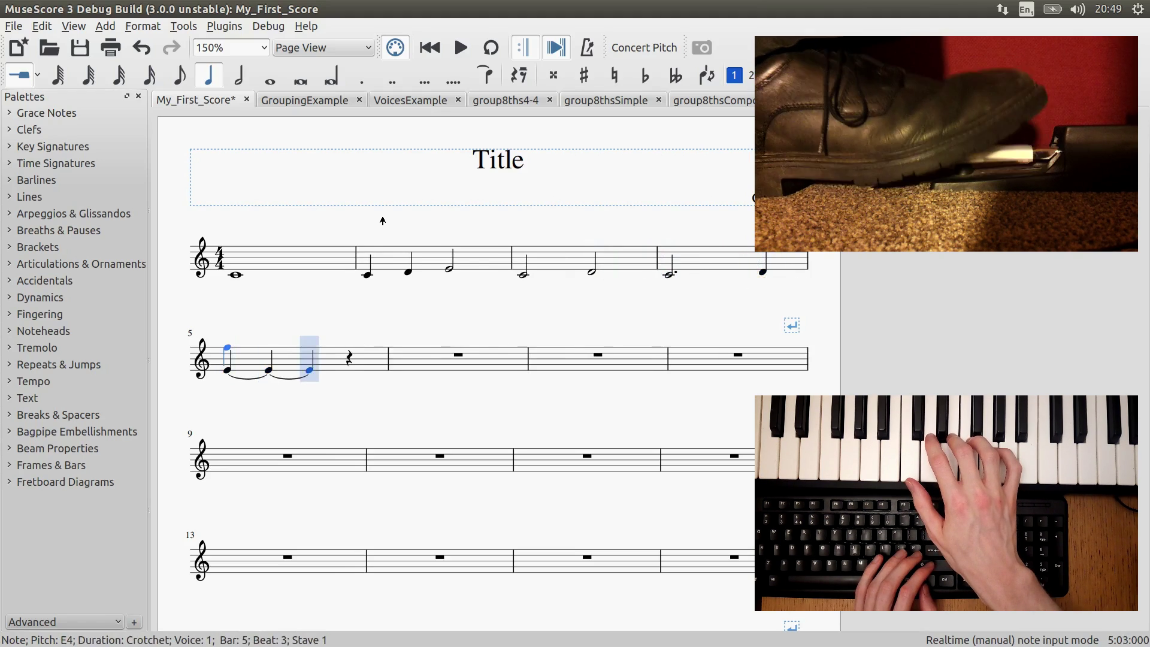
key(KP_Enter)
key(KP_Enter)
key(KP_Enter)
key(KP_Enter)
key(KP_Enter)
key(KP_Enter)
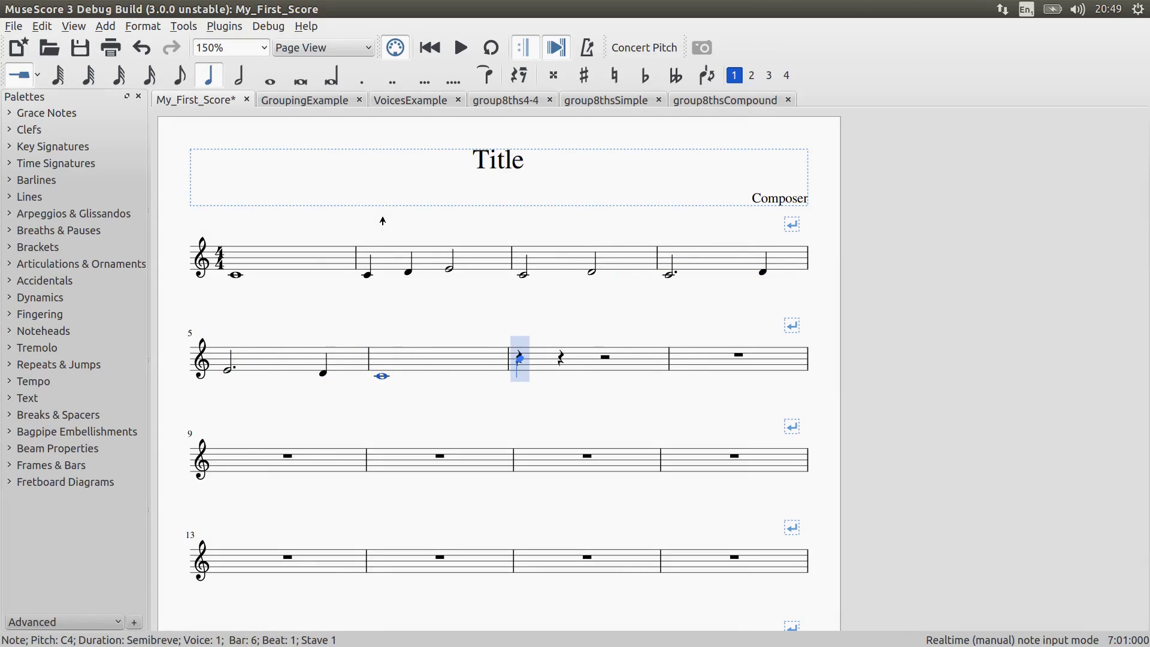
key(Escape)
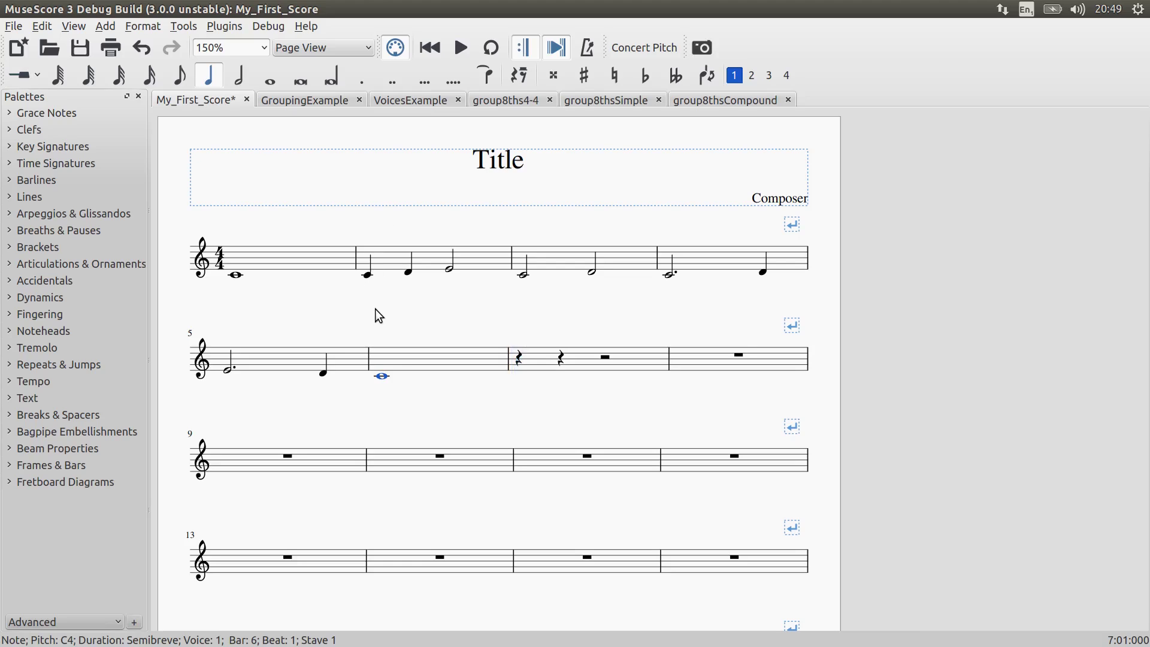
click(669, 306)
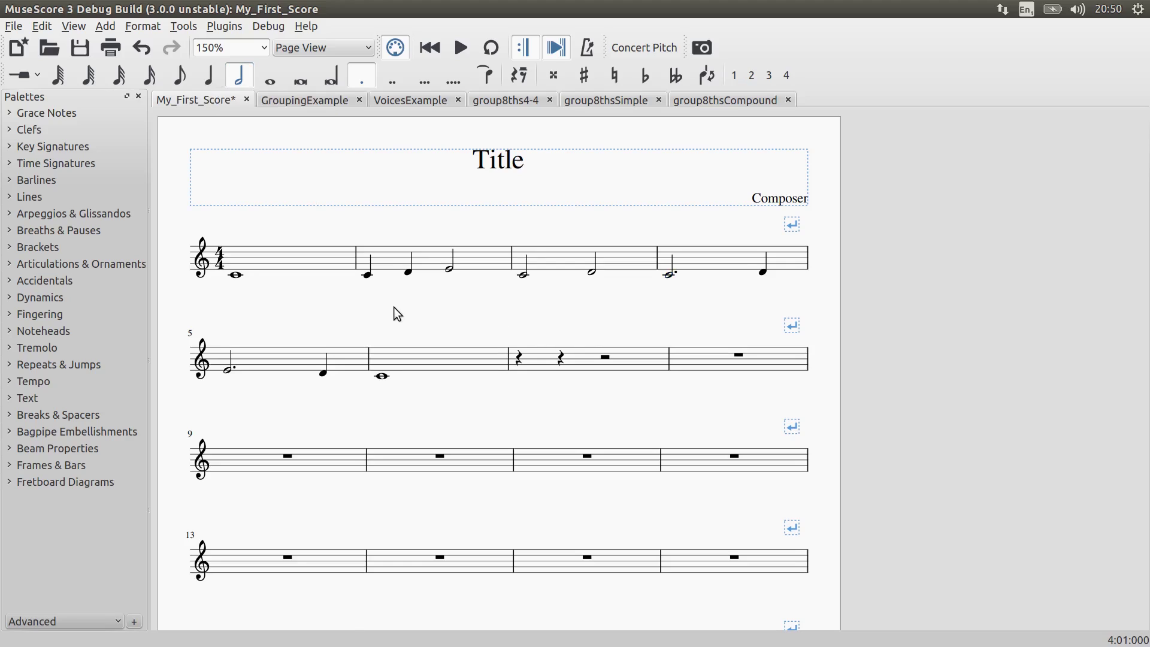
Replace the old notes with a C–D–E melody played in automatic real-time mode, then exit note input
key(ctrl+a)
key(Delete)
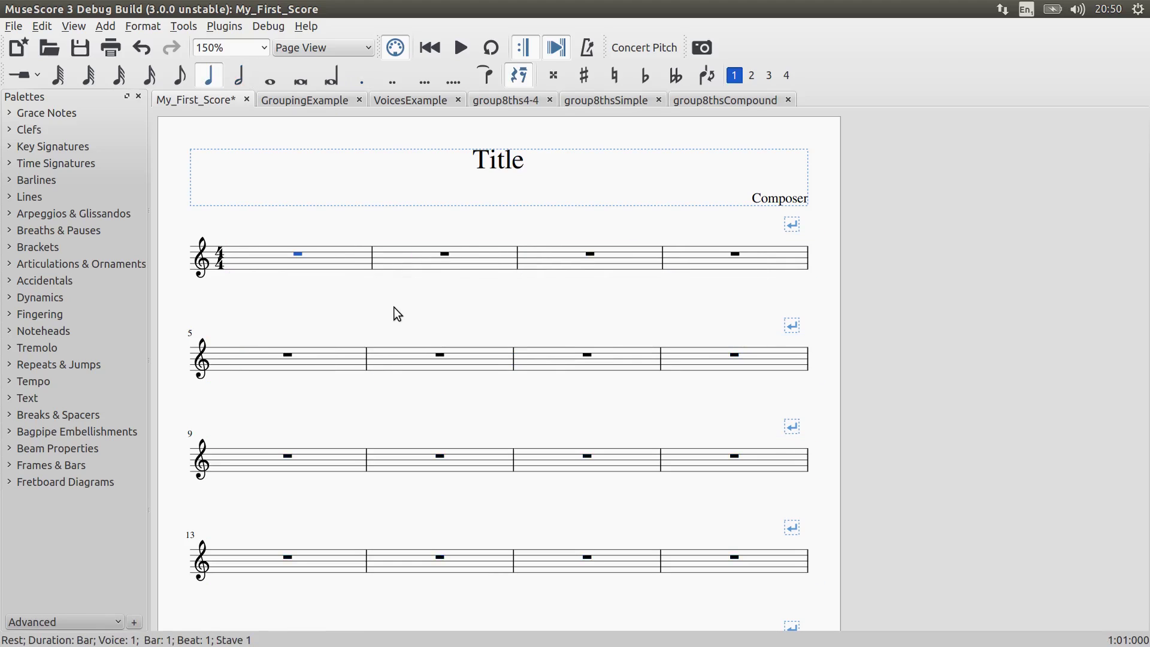
click(38, 78)
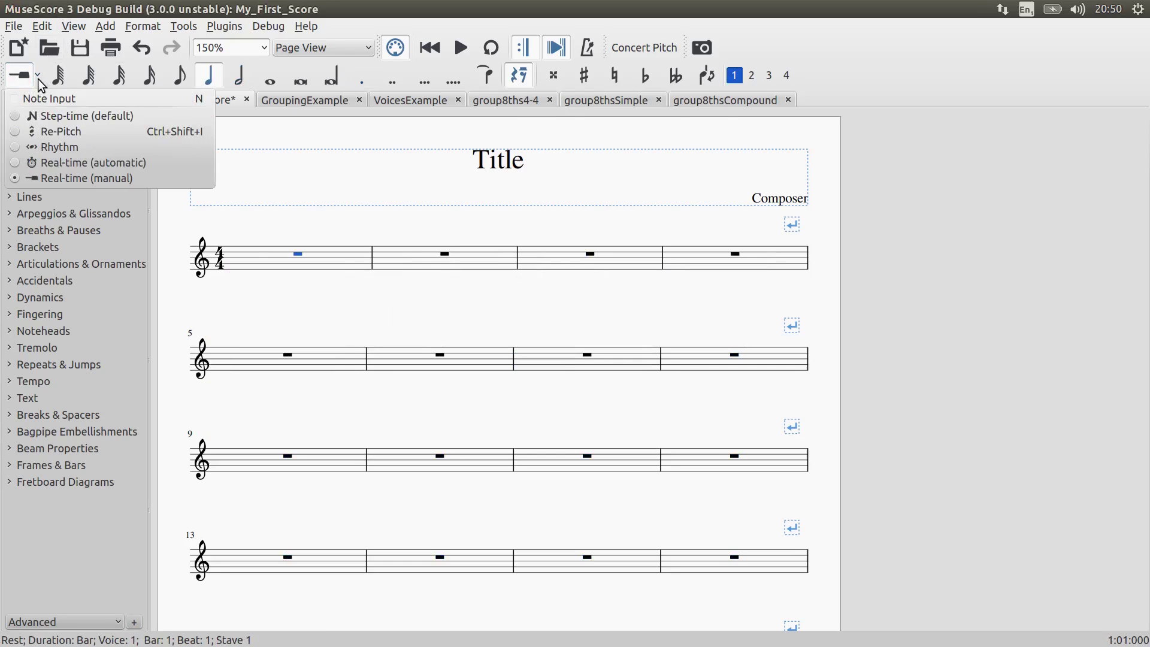
click(85, 159)
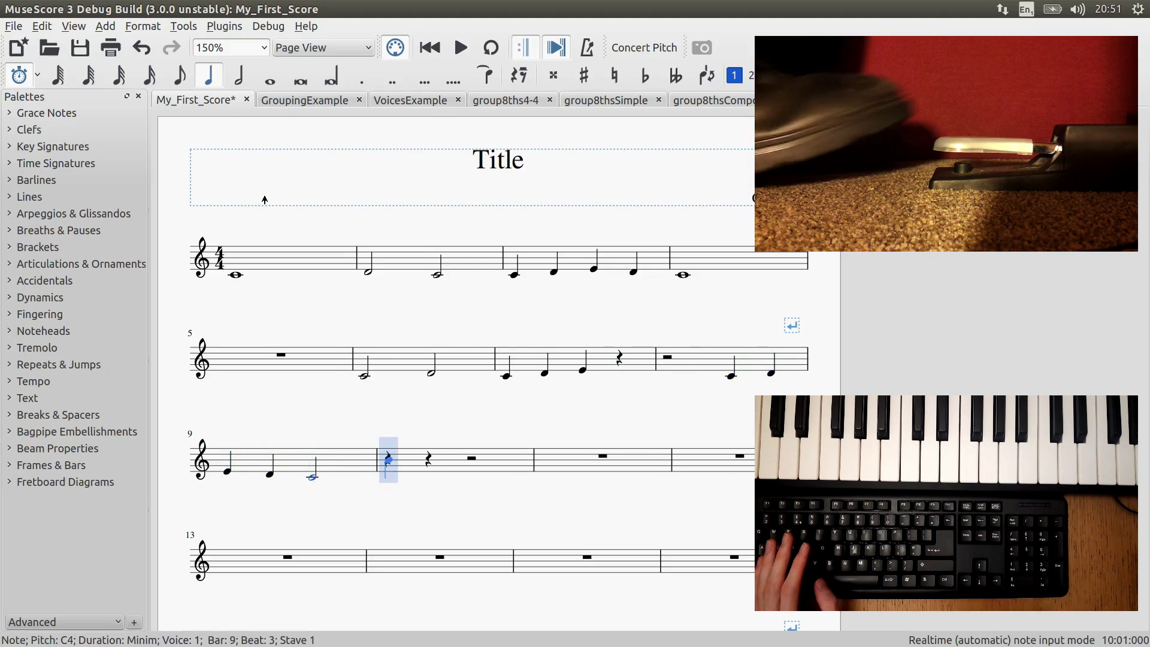
key(Escape)
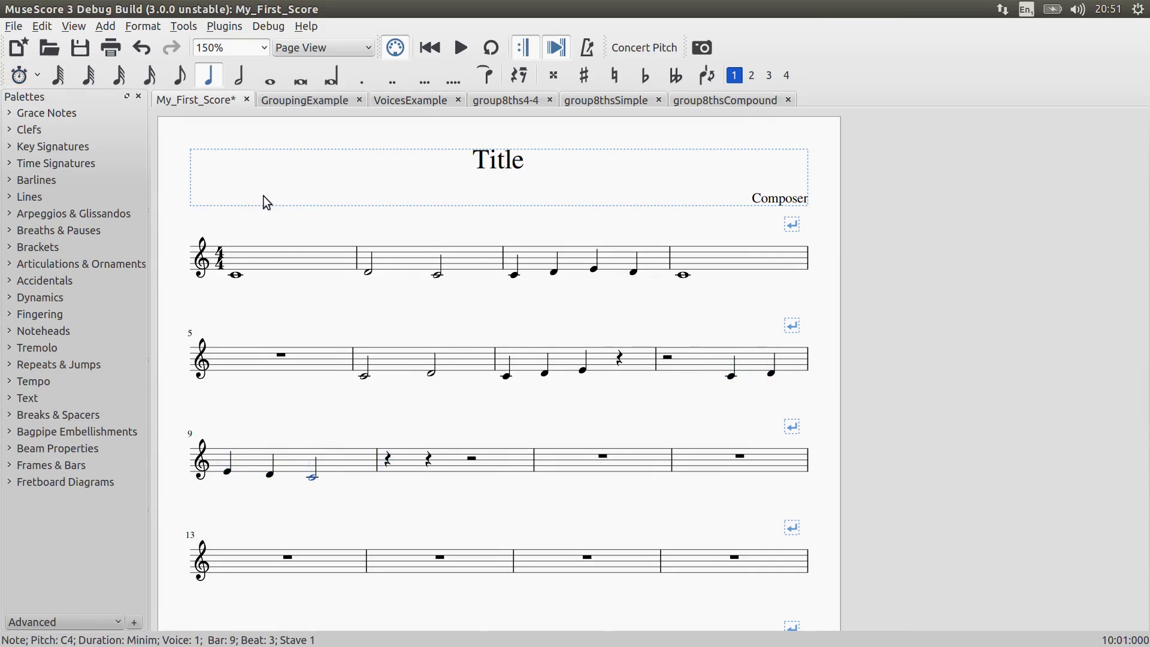
ctrl+click(299, 255)
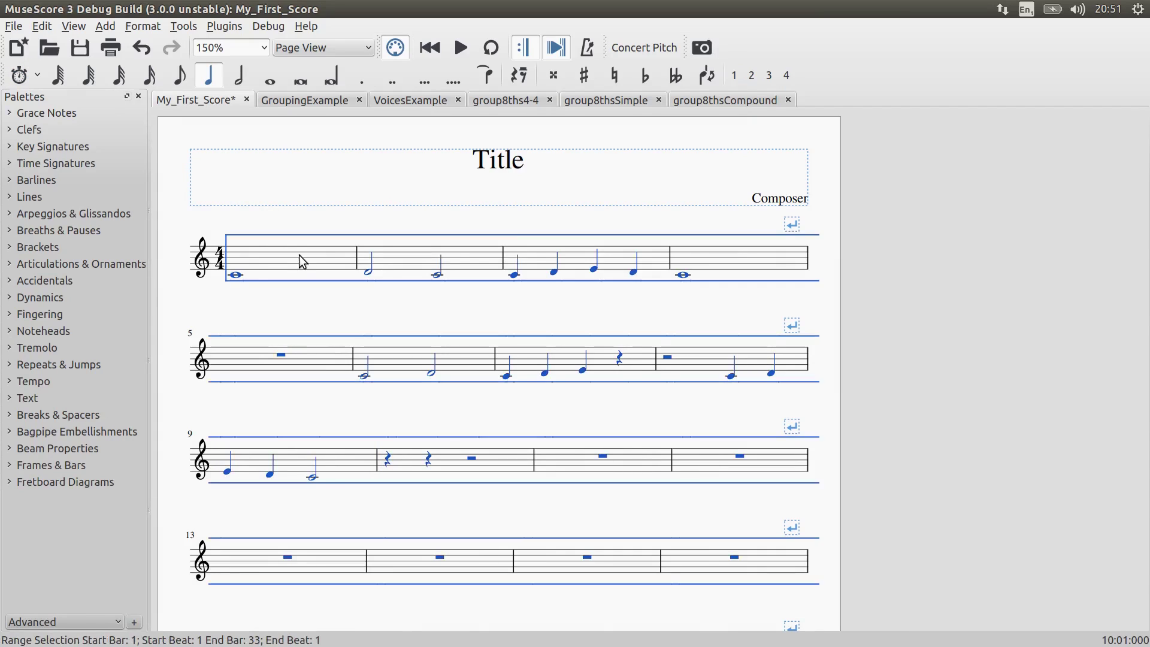
Delete all the real-time notes, leaving whole-bar rests, then select bar 1
key(Delete)
click(300, 254)
key(Escape)
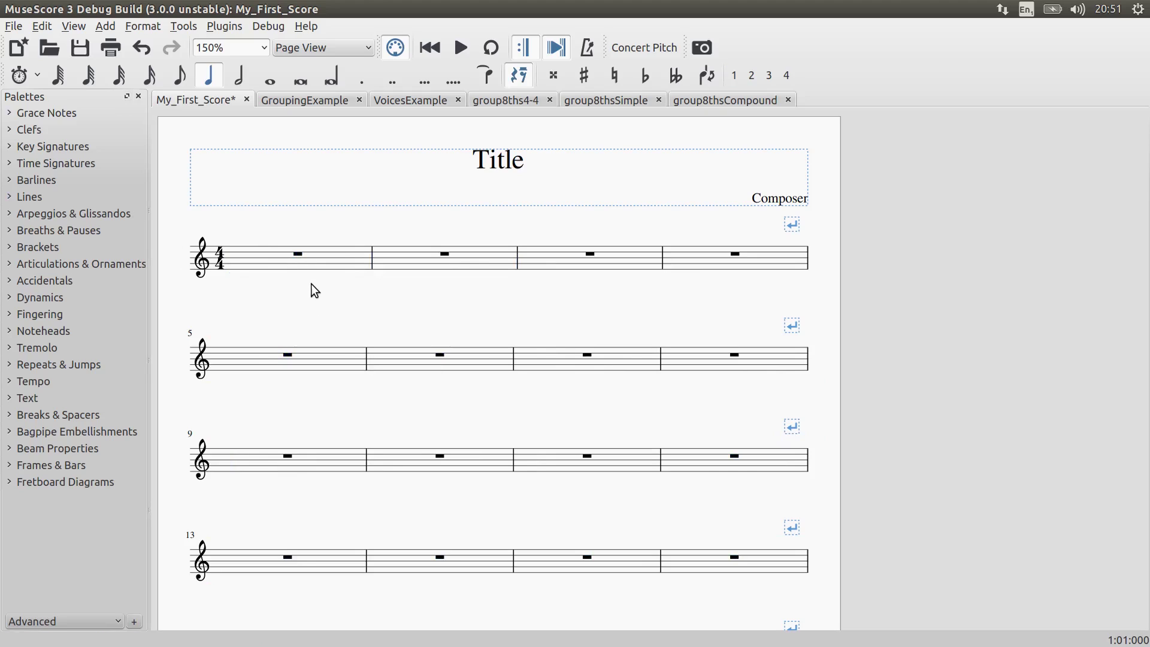
click(276, 262)
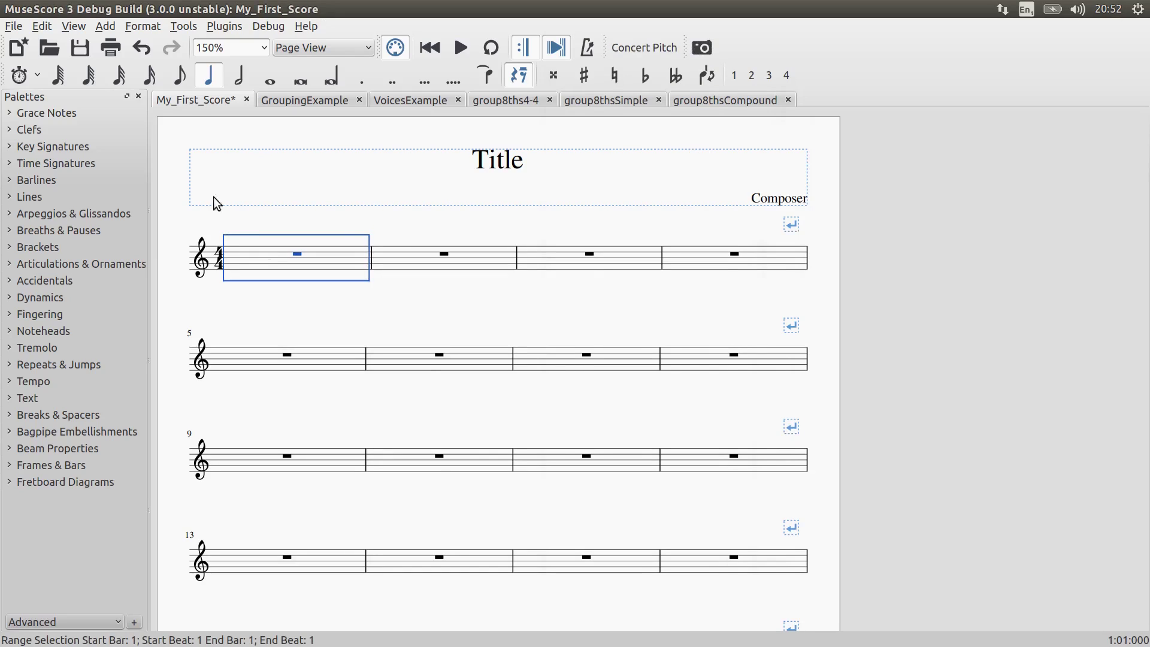
click(20, 75)
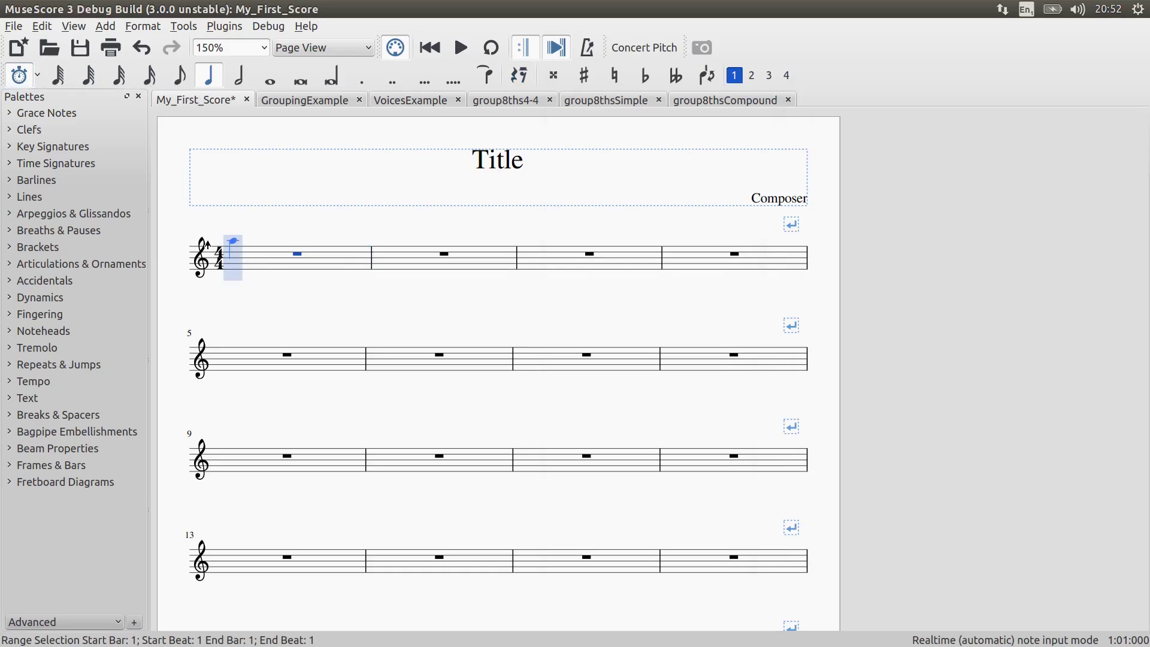
click(181, 80)
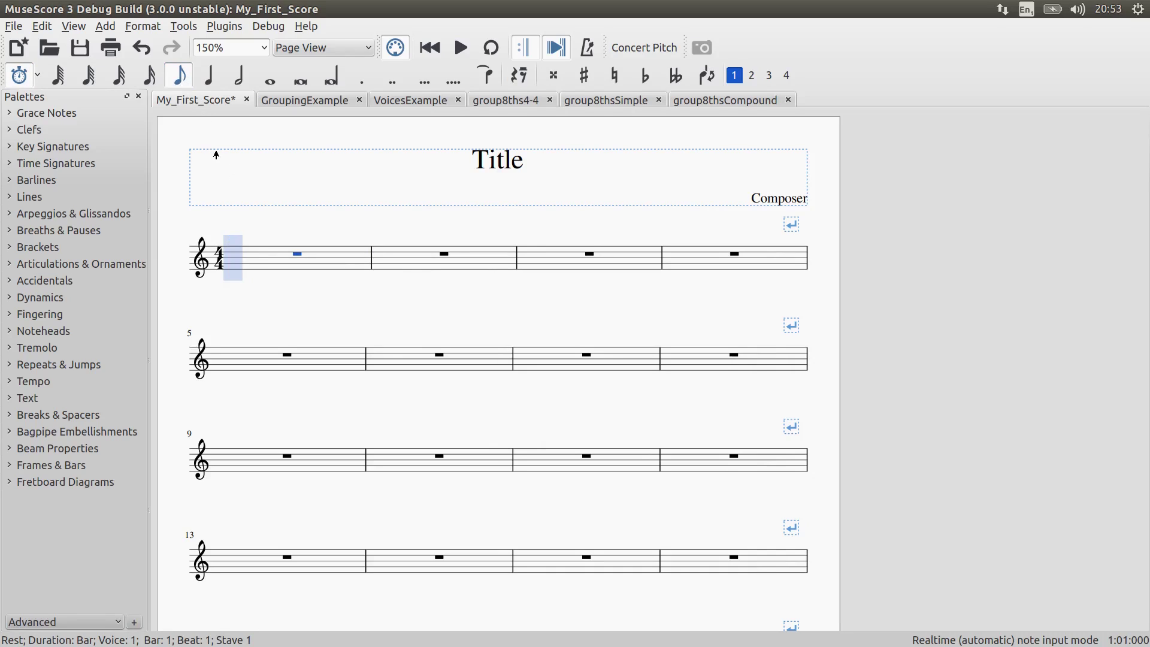
key(e)
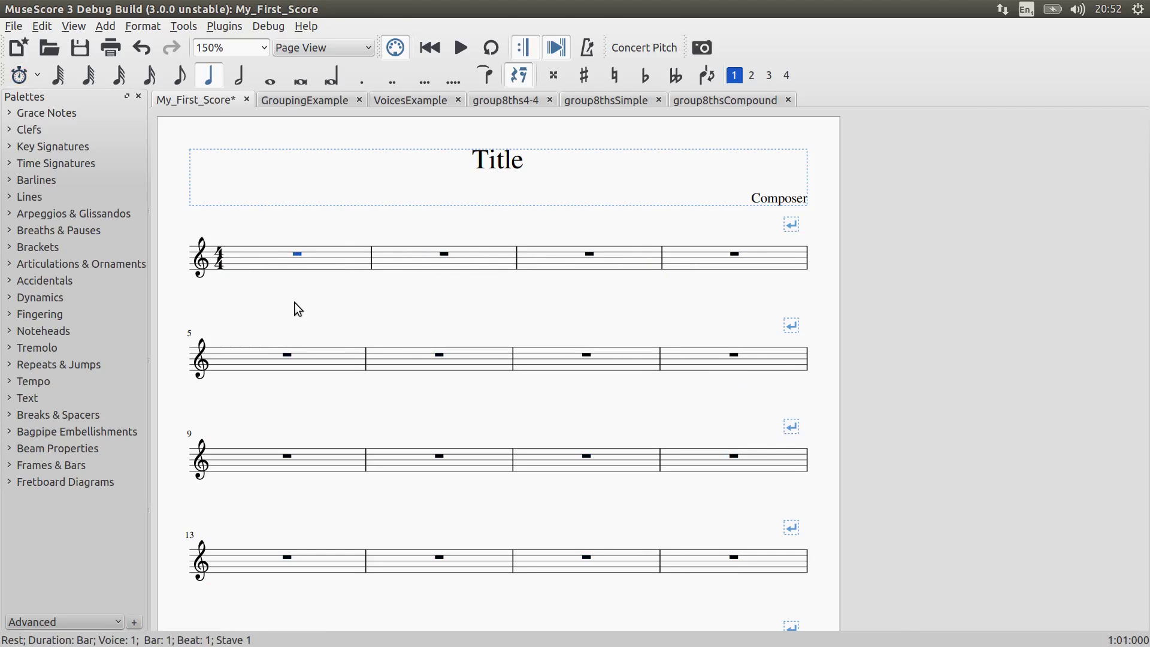
click(275, 267)
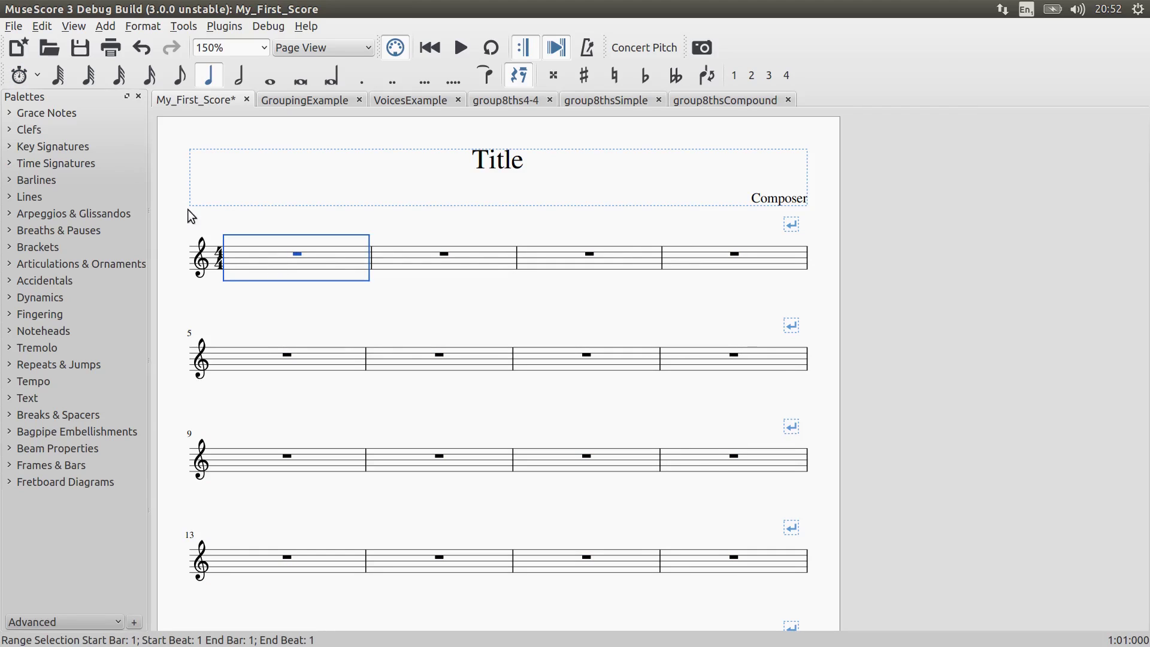
Bring up 'Il Seraglio - Act II Duet - Blonde+Osmin.pdf' in Document Viewer beside MuseScore
click(13, 263)
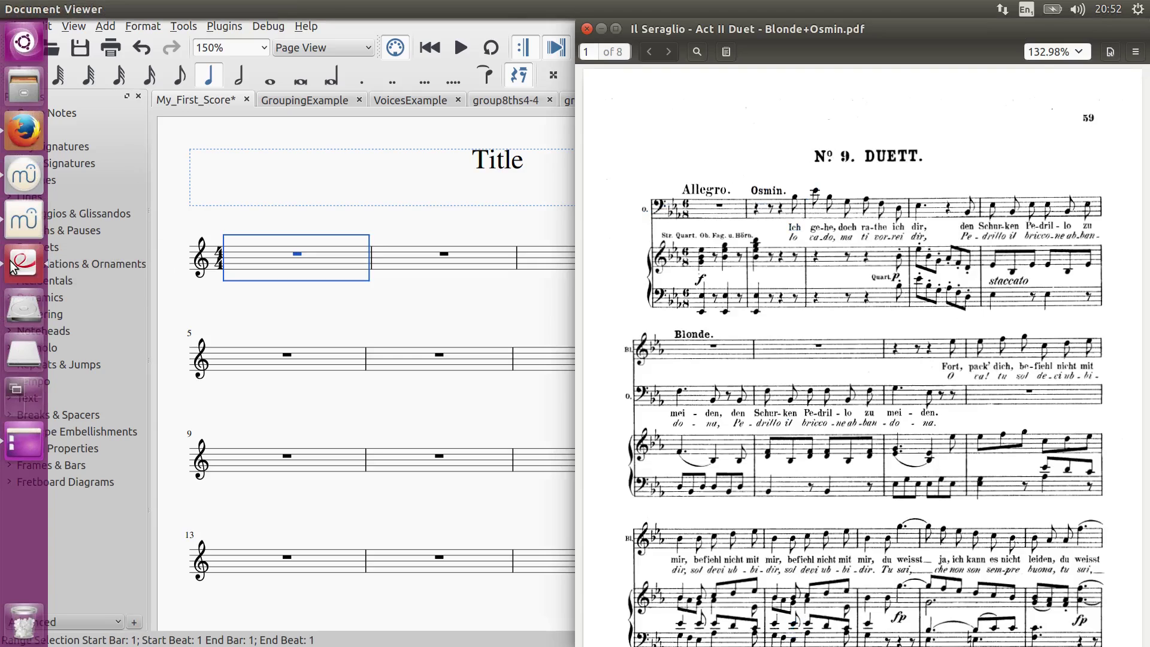